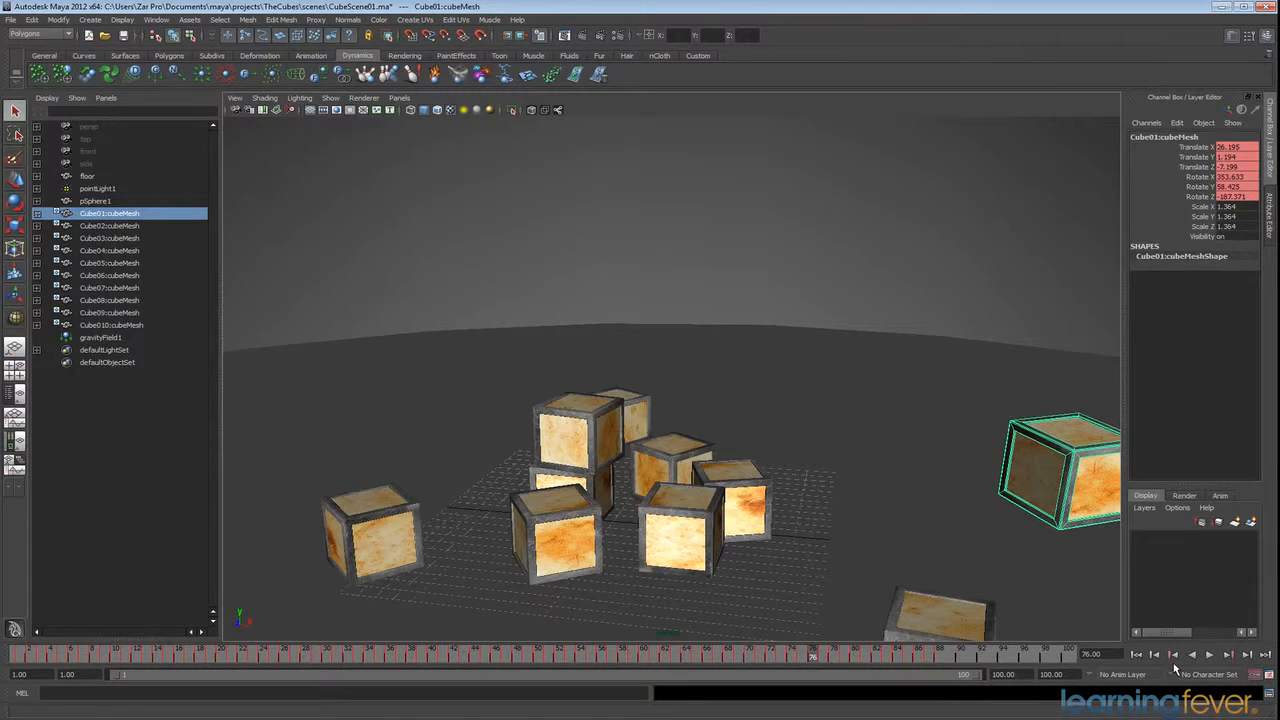
- Extend the animation's end time to frame 120 and return the current time to frame 22
mouse_move(815, 653)
mouse_down()
mouse_move(182, 677)
mouse_move(1066, 676)
mouse_move(866, 670)
mouse_move(1033, 670)
mouse_up()
click(1018, 672)
text(120)
key(Return)
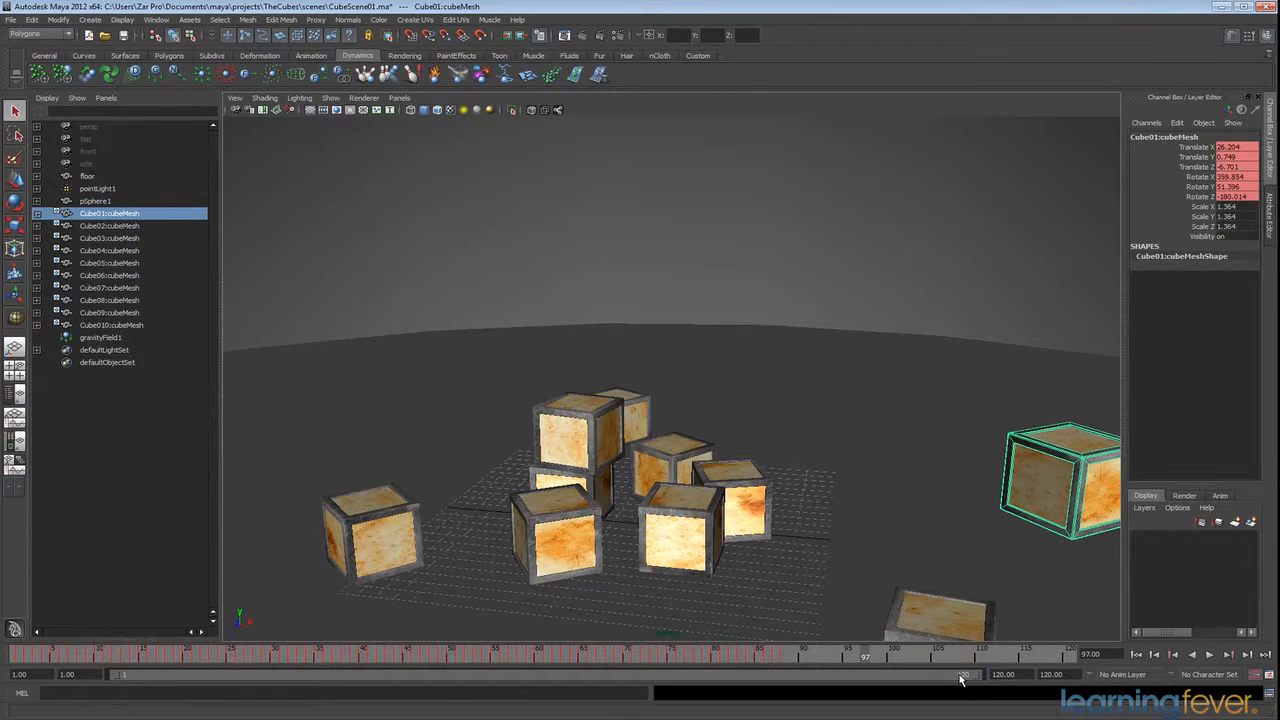
mouse_move(957, 664)
mouse_down()
mouse_move(1030, 664)
mouse_move(758, 664)
mouse_move(1040, 664)
mouse_move(130, 660)
mouse_move(203, 668)
mouse_up()
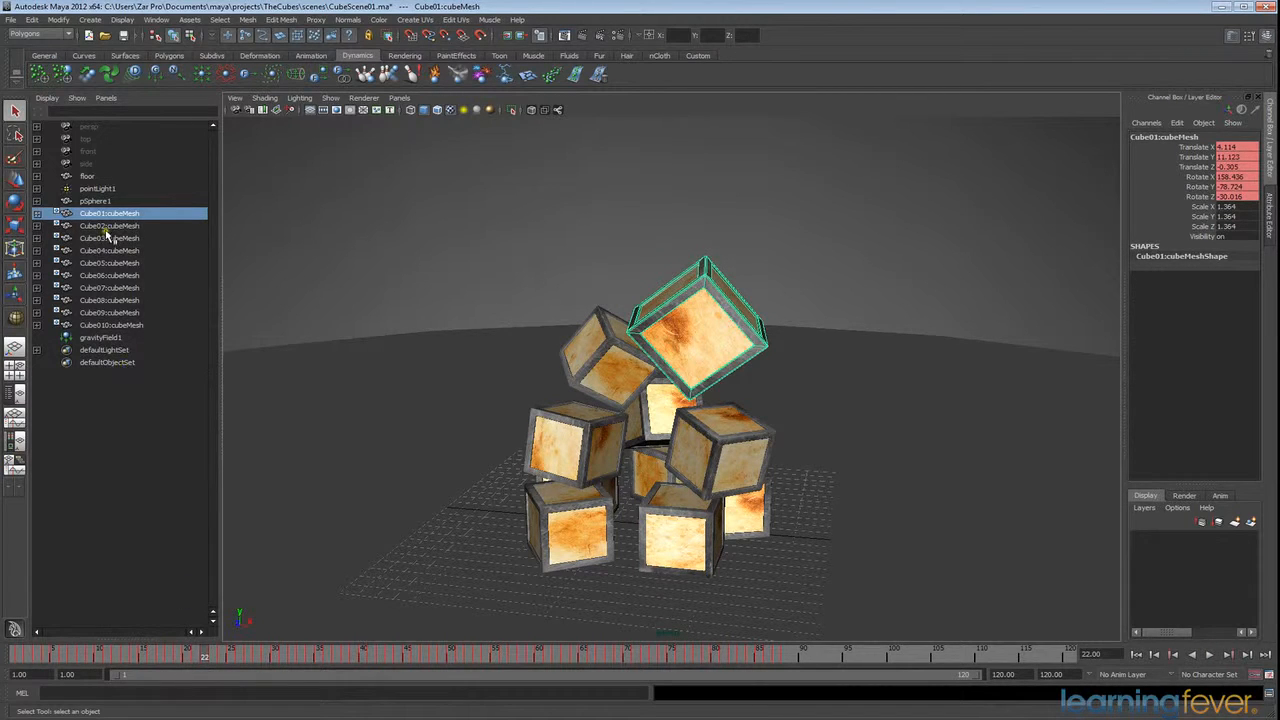
- Select all ten cubeMesh objects and shift their keys from frames 23–88 to about frames 46–112
click(113, 327)
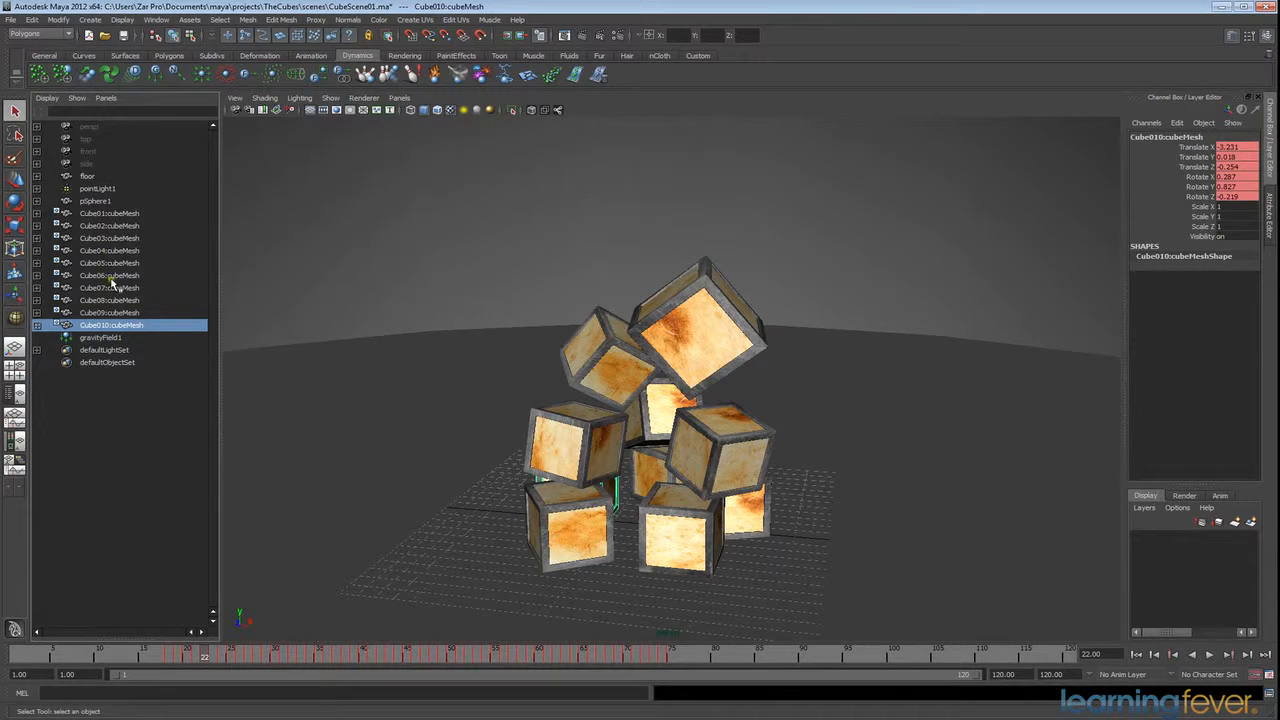
shift+click(118, 214)
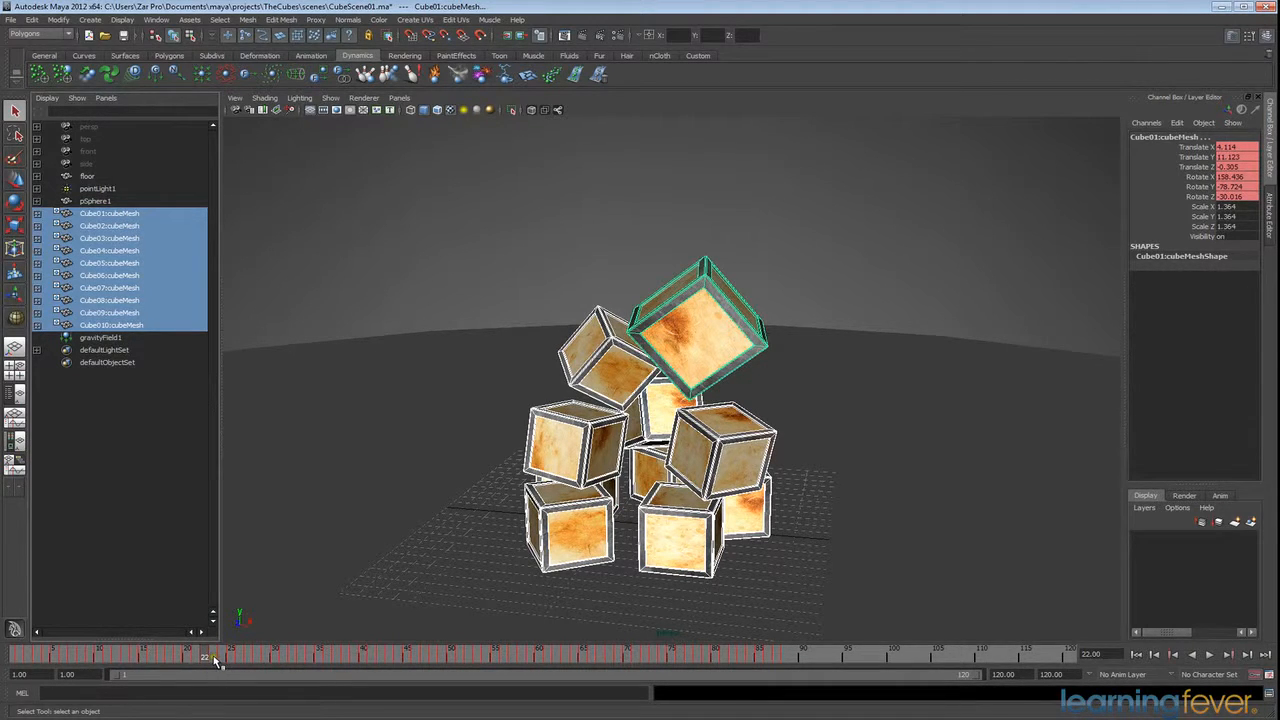
drag(213, 655, 792, 655)
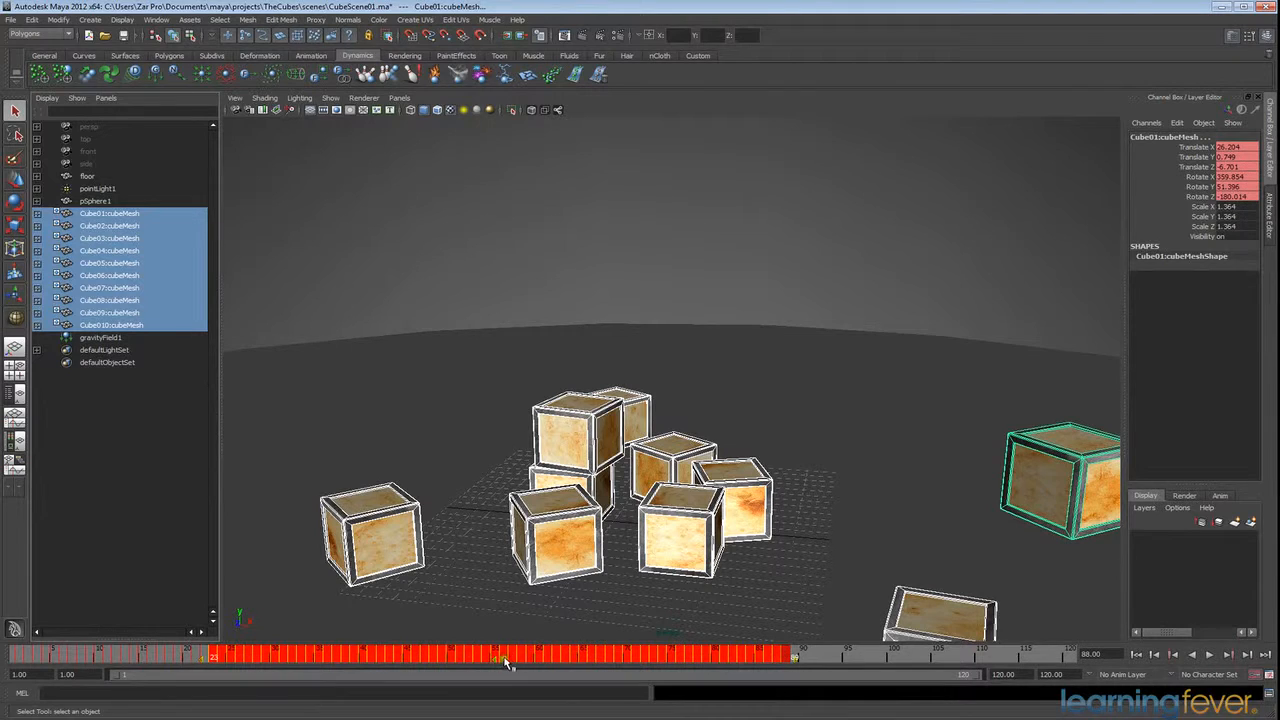
key(alt+v)
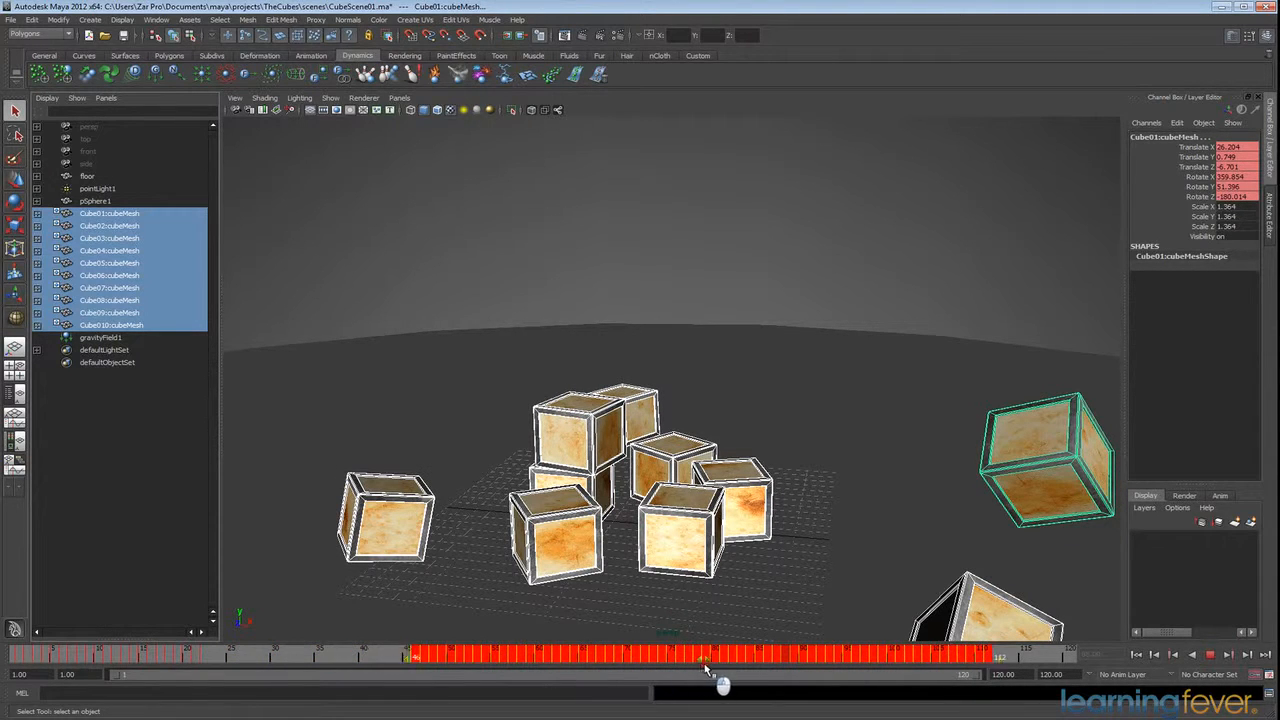
key(alt+v)
- Play the retimed cube animation from frame 1, then stop it
mouse_move(230, 648)
mouse_down()
mouse_move(315, 662)
mouse_move(215, 662)
mouse_move(555, 662)
mouse_move(17, 668)
mouse_up()
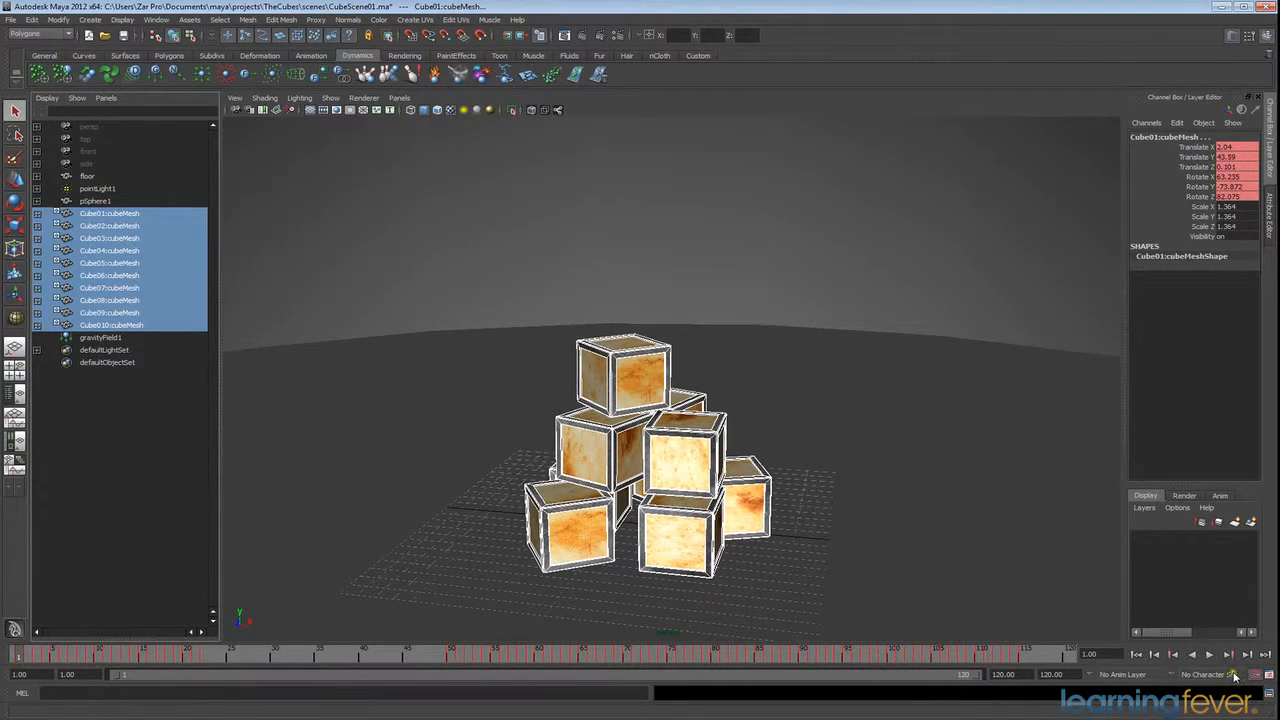
click(1209, 654)
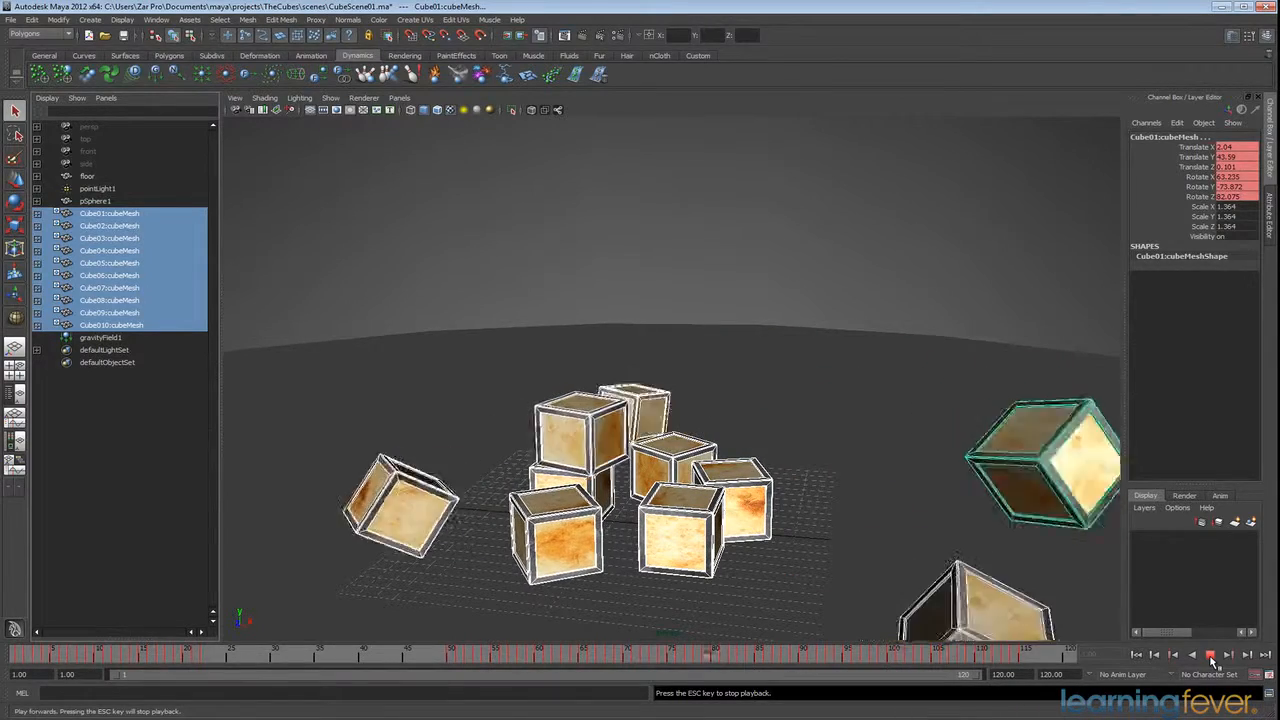
key(Escape)
- Delete the selected cubes' keys at frame 50
drag(198, 660, 450, 664)
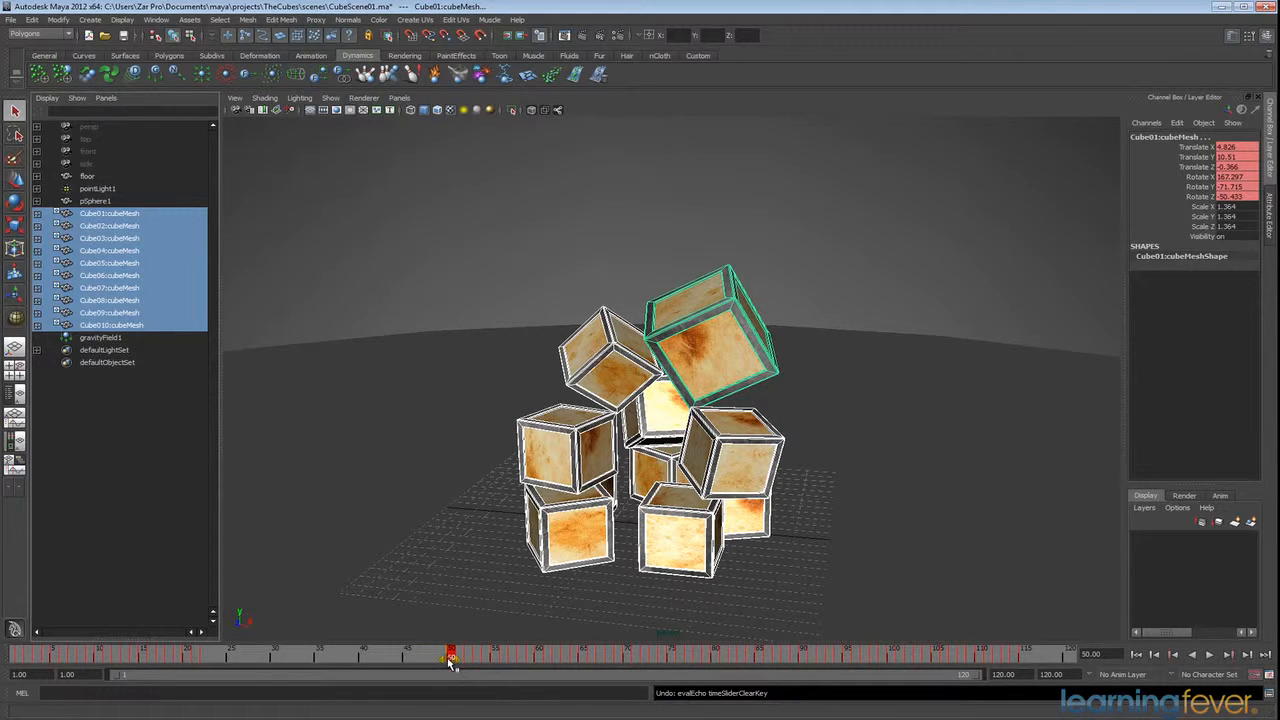
right_click(450, 657)
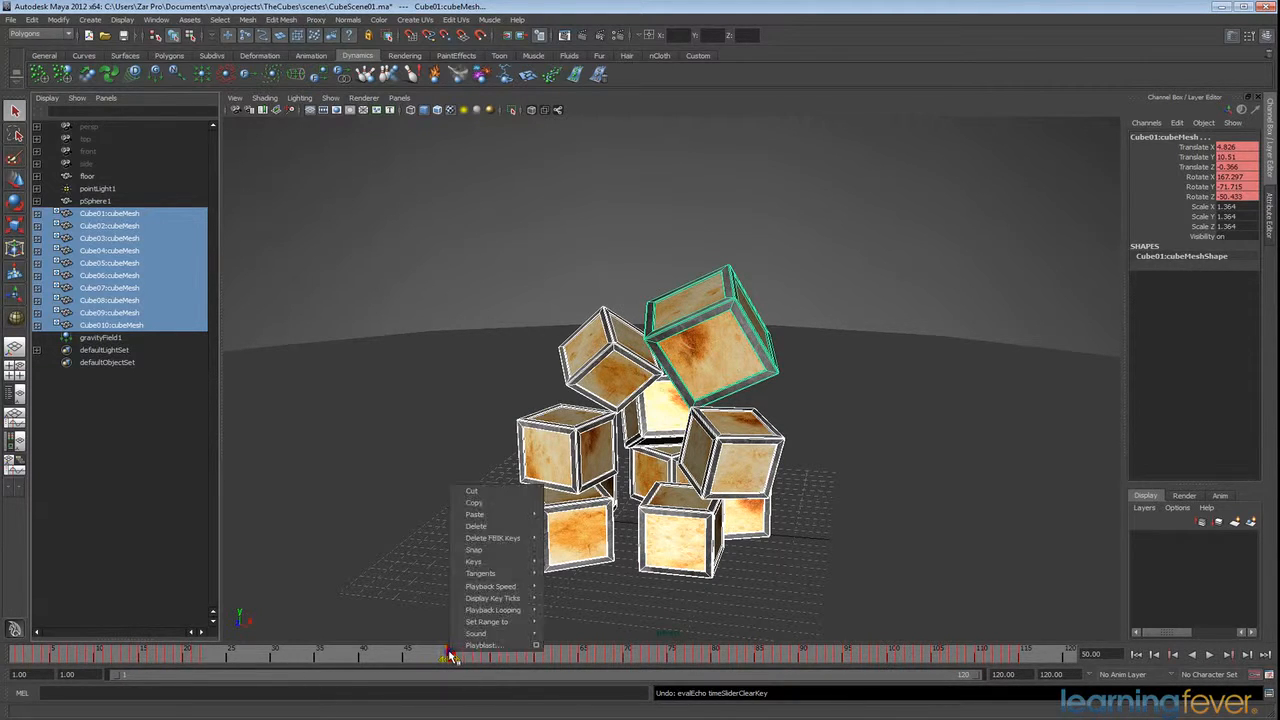
click(472, 528)
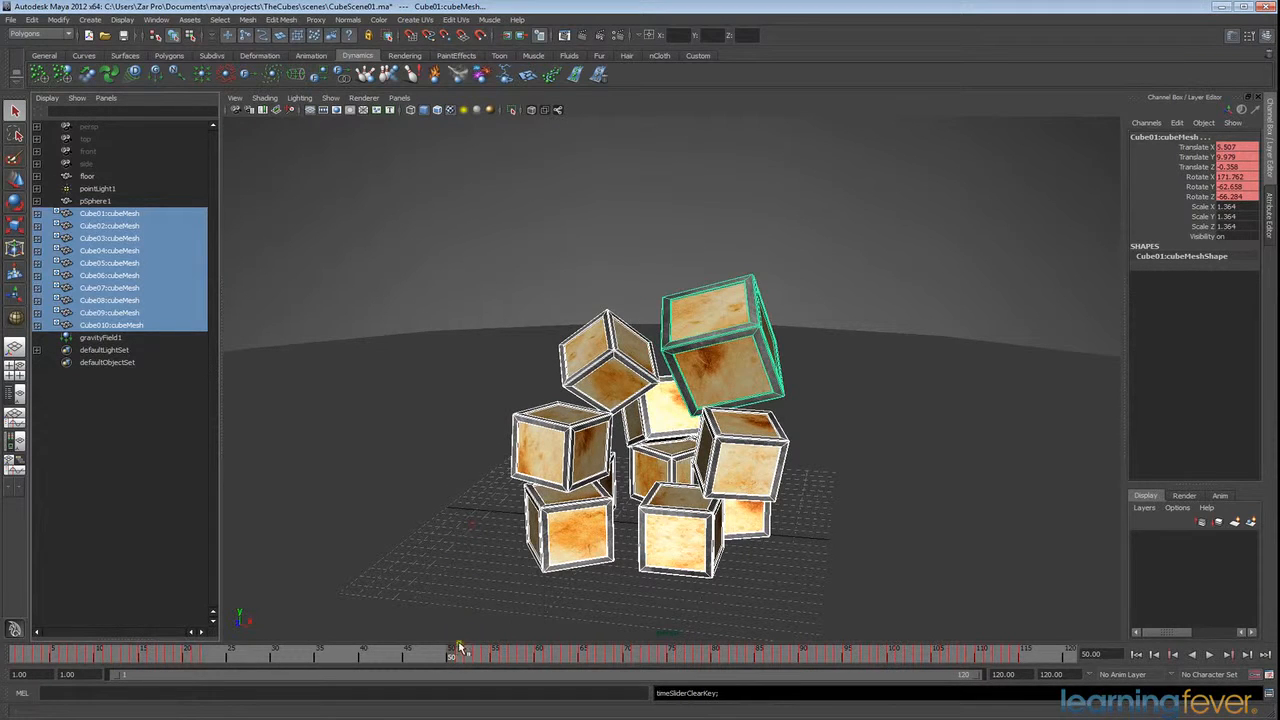
- Replay the animation from frame 1 to check the cubes' motion without the frame 50 keys
drag(450, 657, 28, 678)
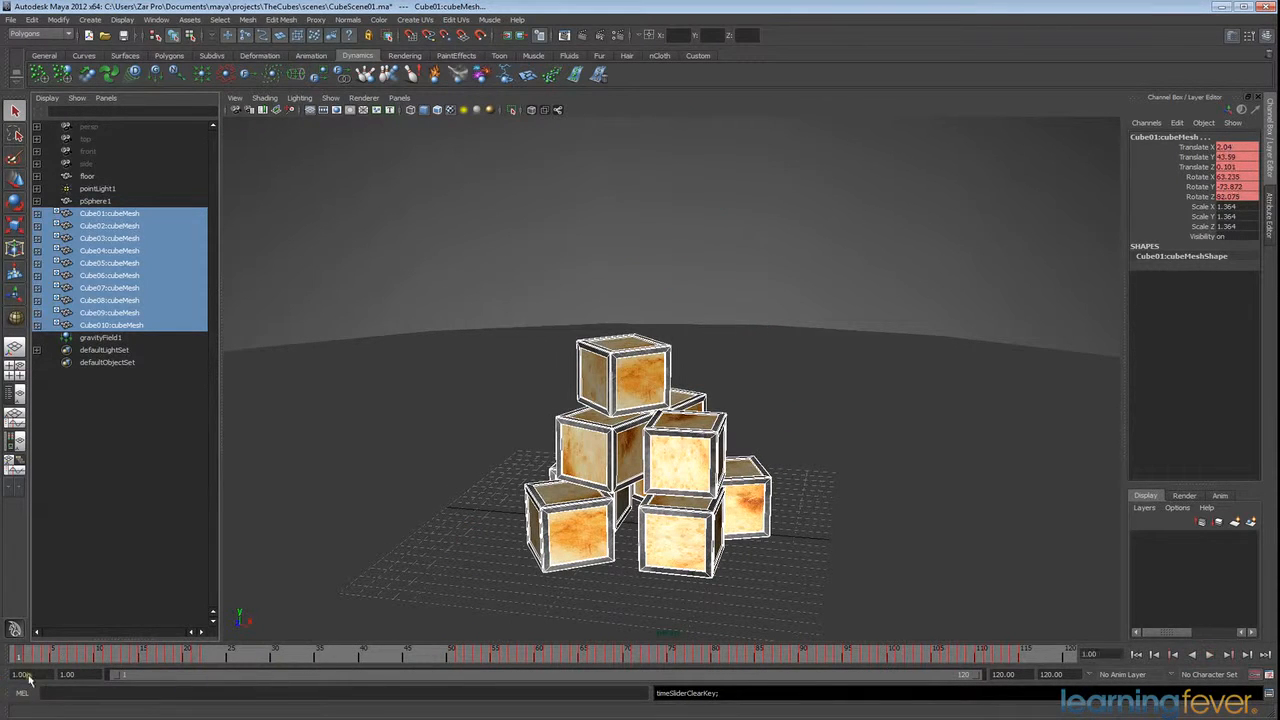
click(1210, 655)
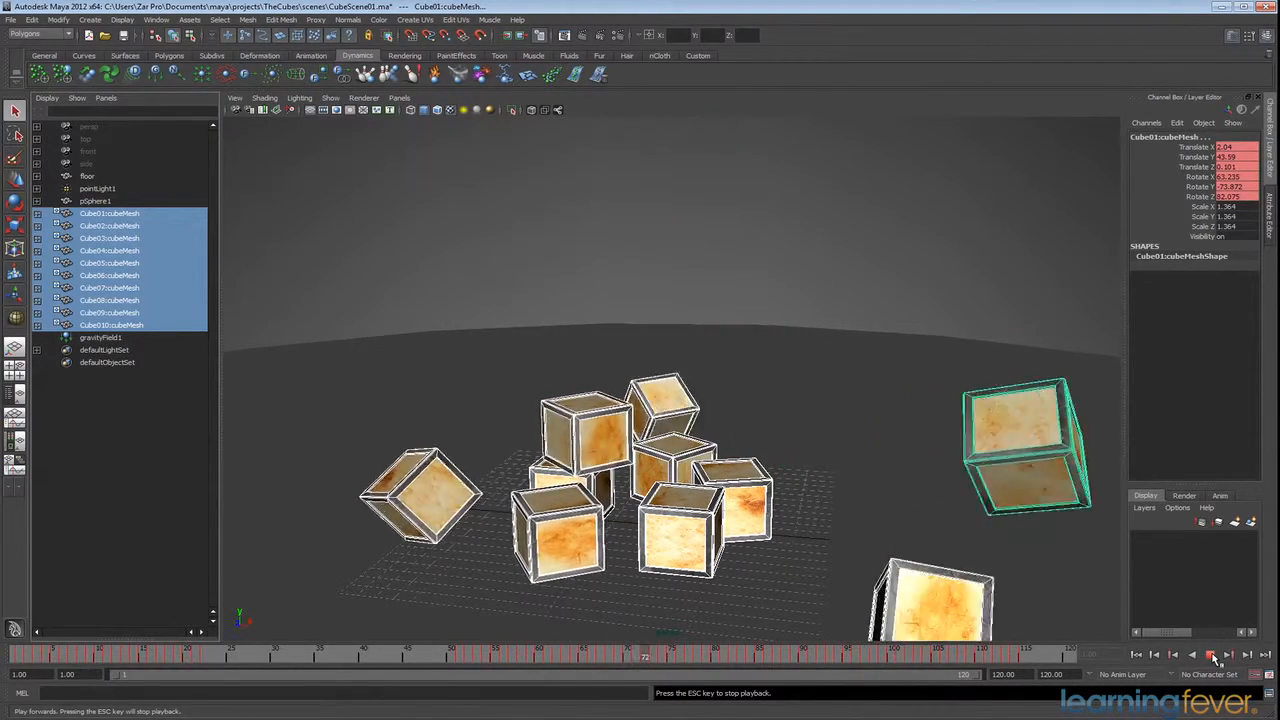
click(1213, 655)
- Return to frame 1, select only the floor, and save the scene
drag(224, 660, 4, 659)
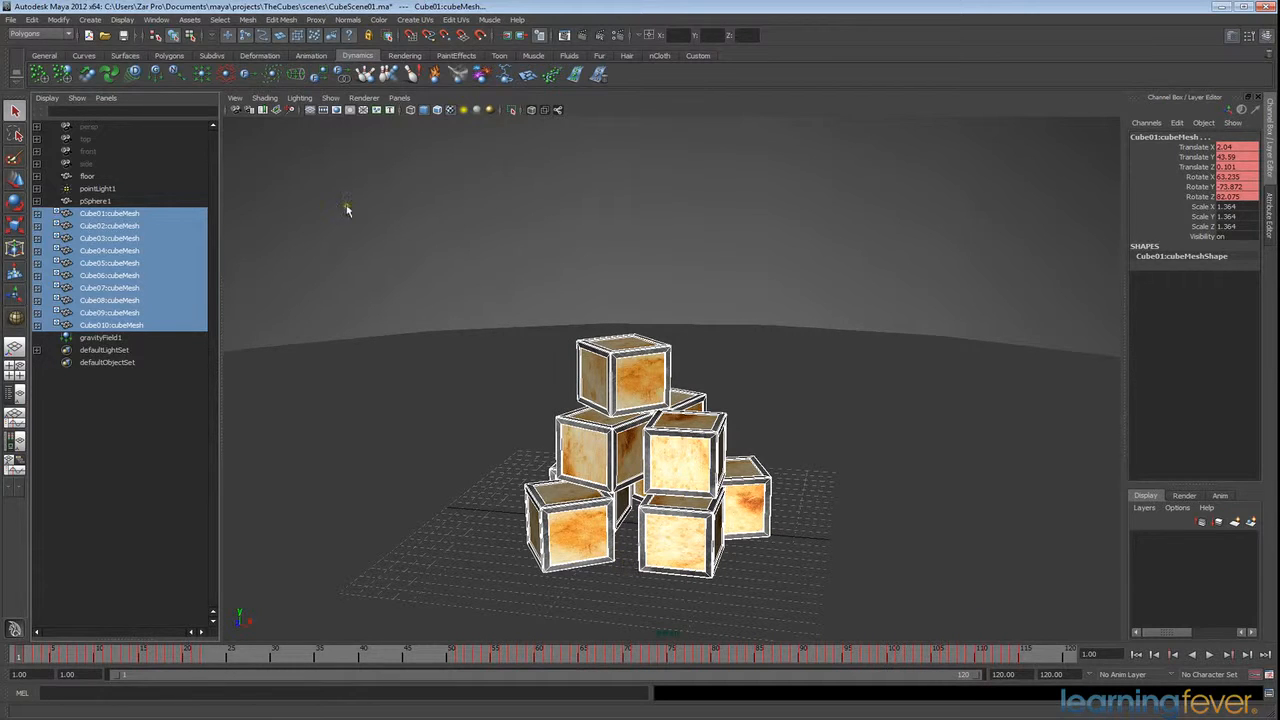
click(607, 596)
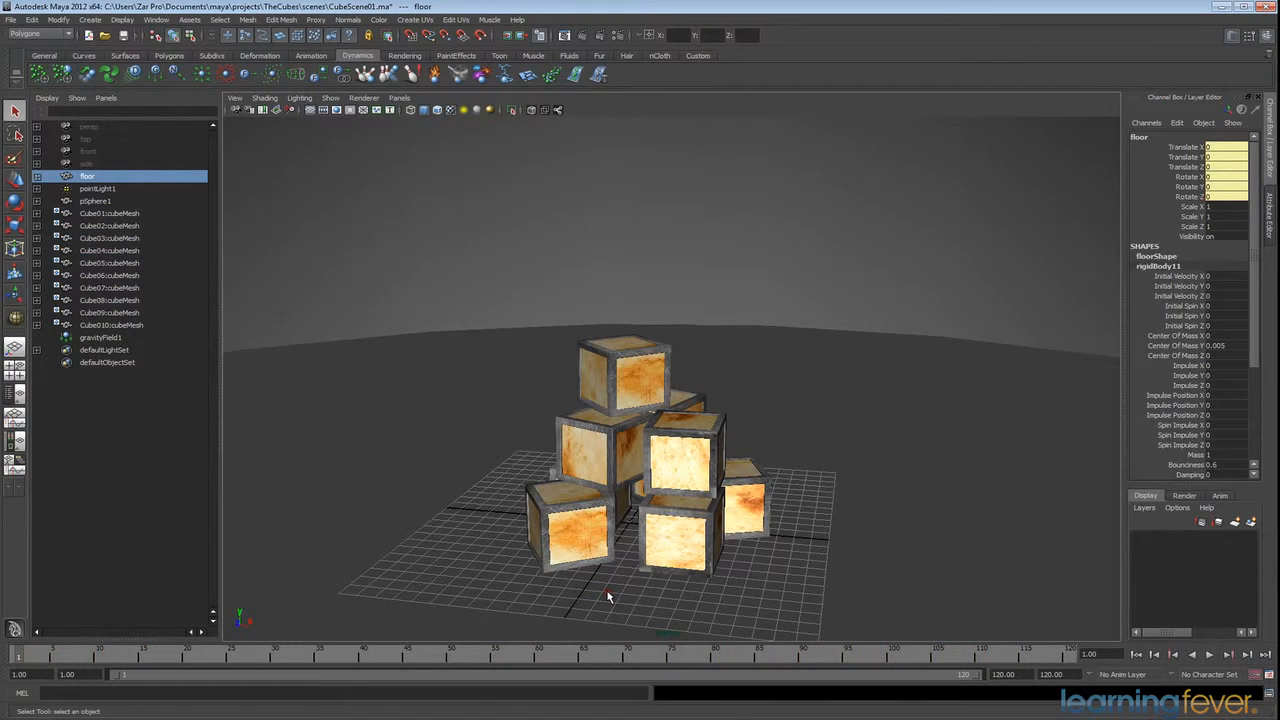
key(ctrl+s)
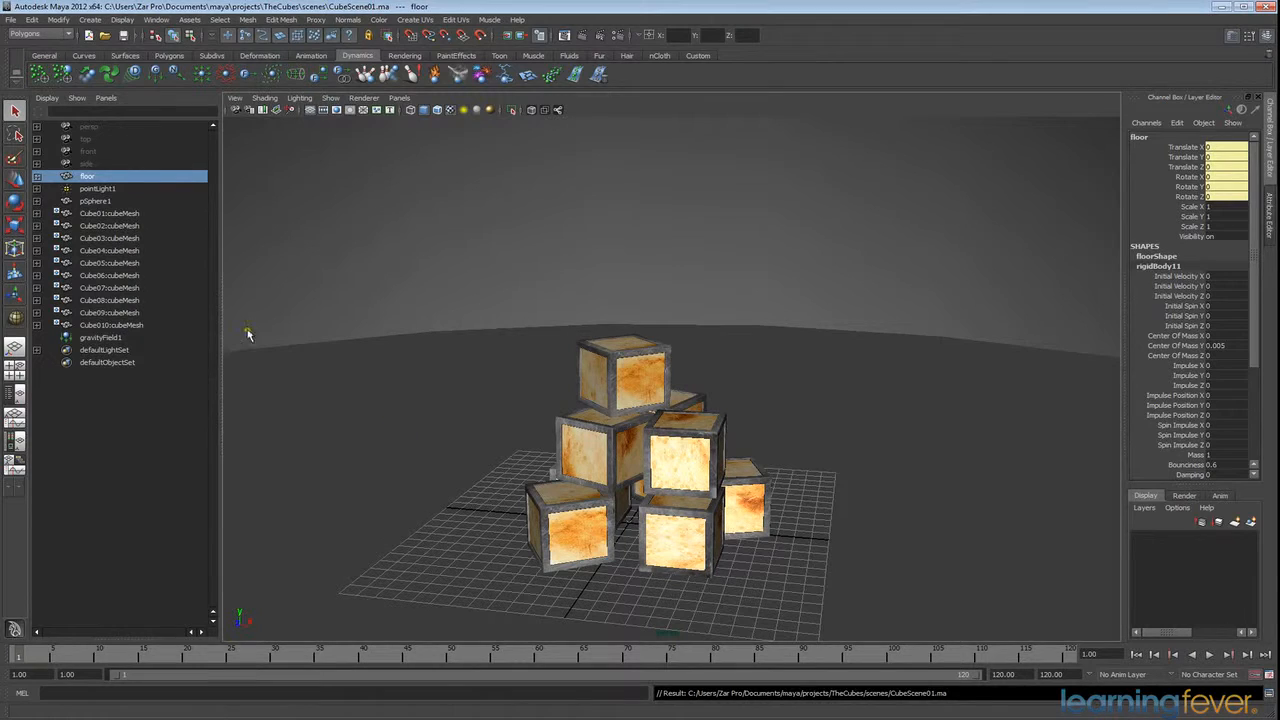
- Create a standard camera and look through it in the viewport
click(89, 20)
mouse_move(107, 95)
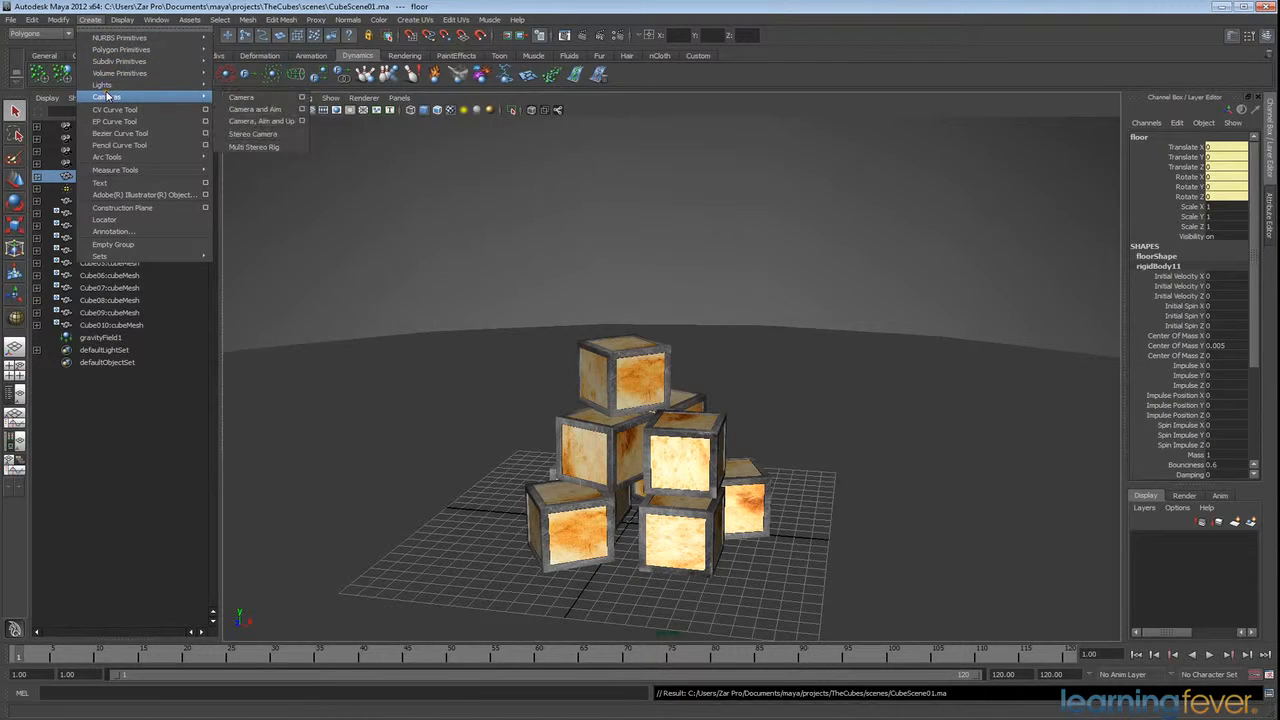
click(242, 97)
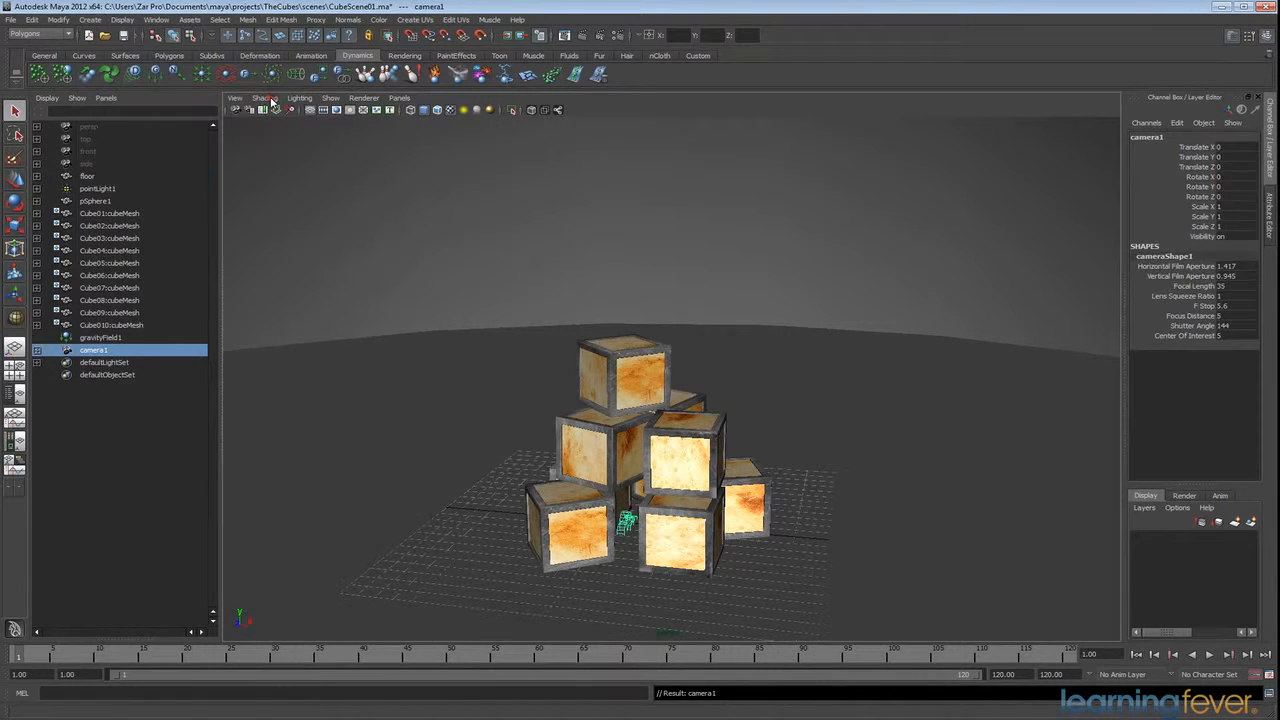
click(399, 99)
mouse_move(403, 112)
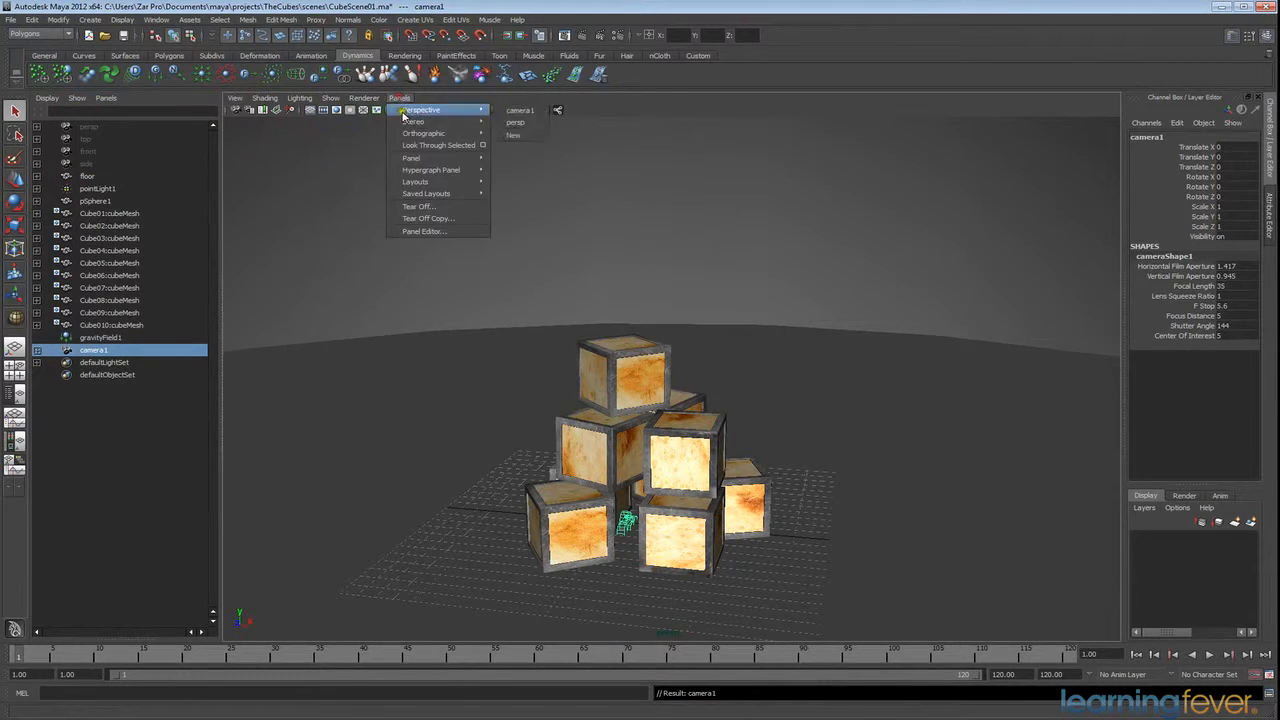
click(520, 113)
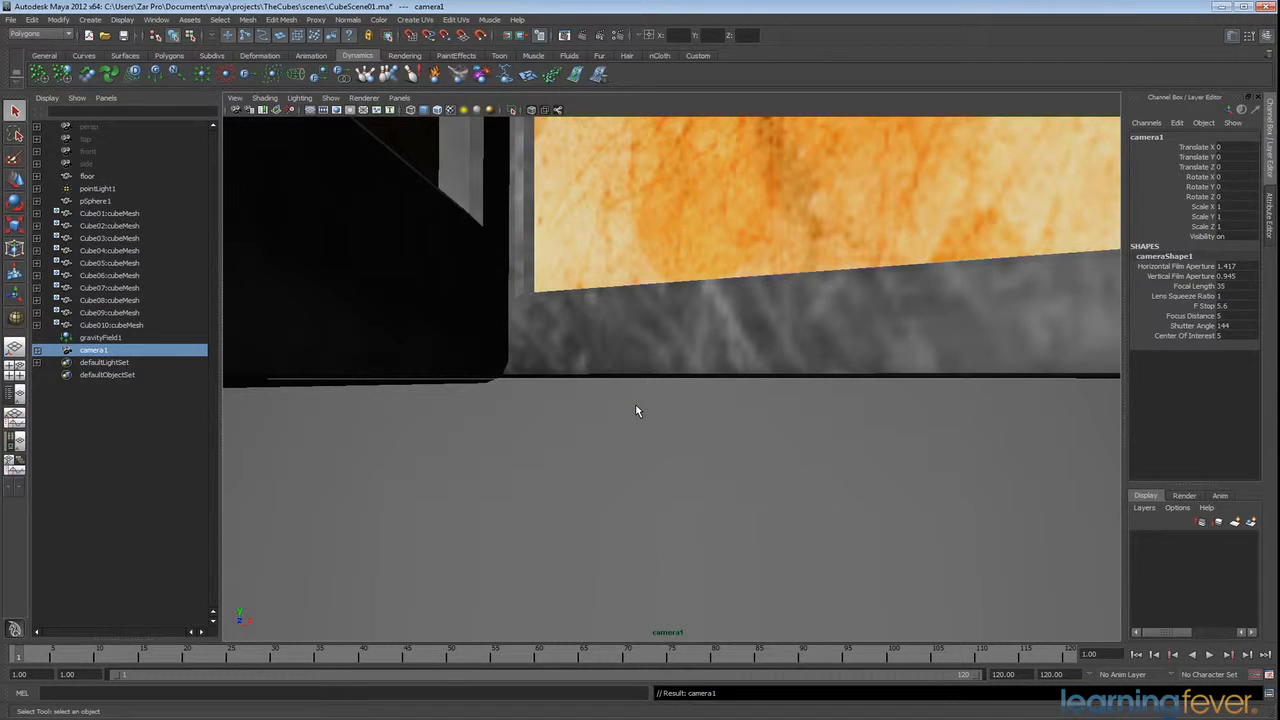
- Pull camera1 back and frame the cube stack from the front, at about X 1.9, Y 7, Z 30.2
alt+middle_drag(632, 311, 634, 365)
alt+middle_drag(628, 264, 636, 336)
scroll(634, 331, down, 7)
scroll(634, 334, down, 8)
alt+drag(633, 303, 718, 317)
alt+middle_drag(718, 317, 709, 351)
alt+drag(718, 354, 702, 352)
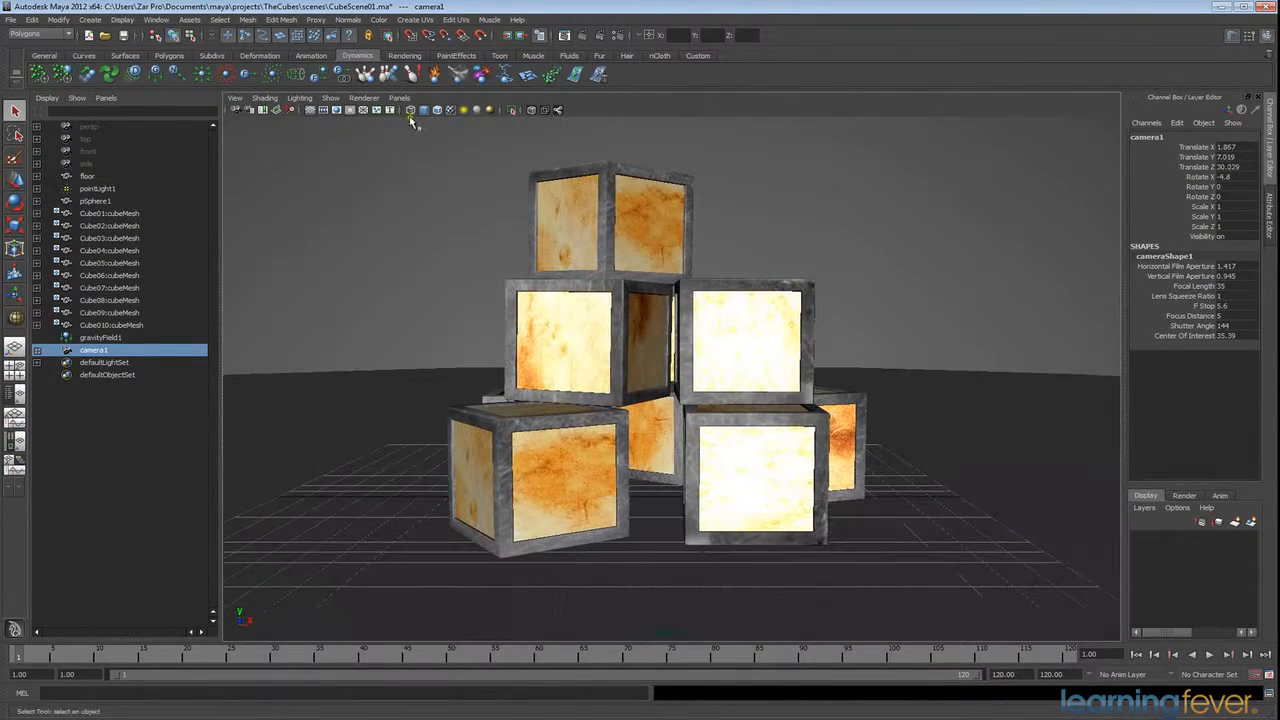
- Turn on the resolution gate and reframe camera1 around the cubes from about X -7.6, Y 9.3, Z 41.3, checking the composition near frame 28
click(337, 111)
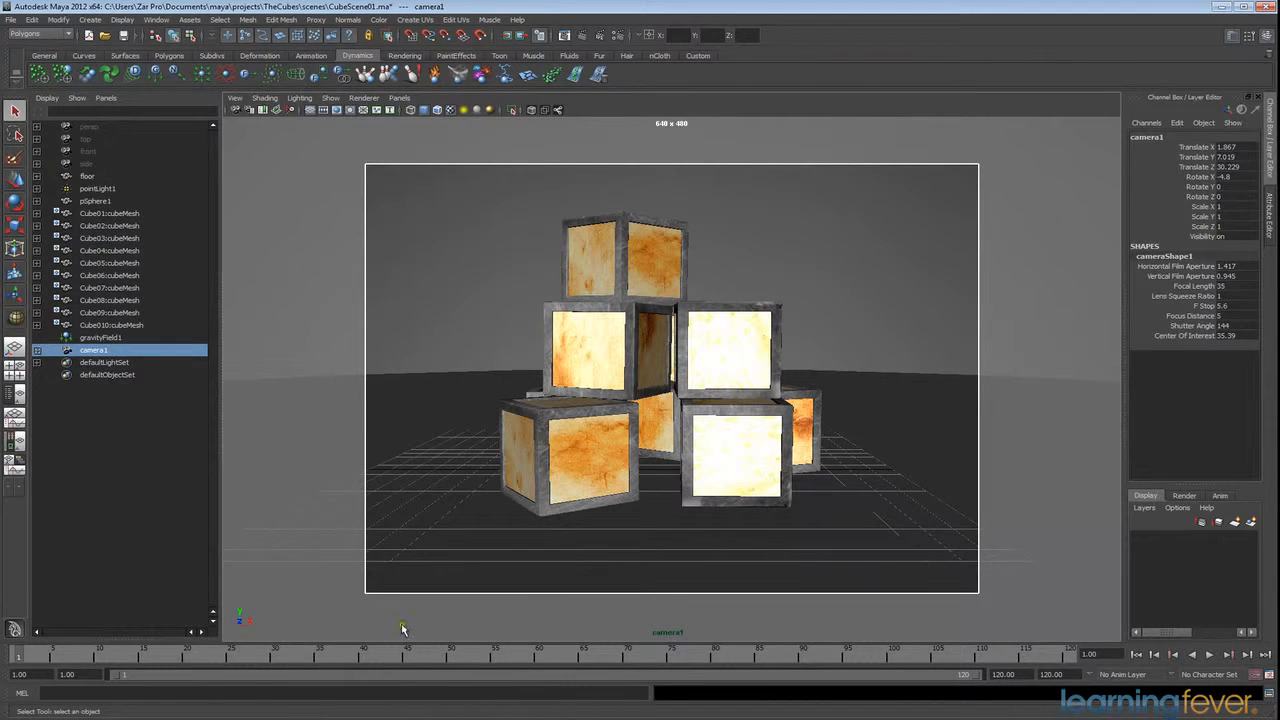
alt+drag(837, 300, 757, 343)
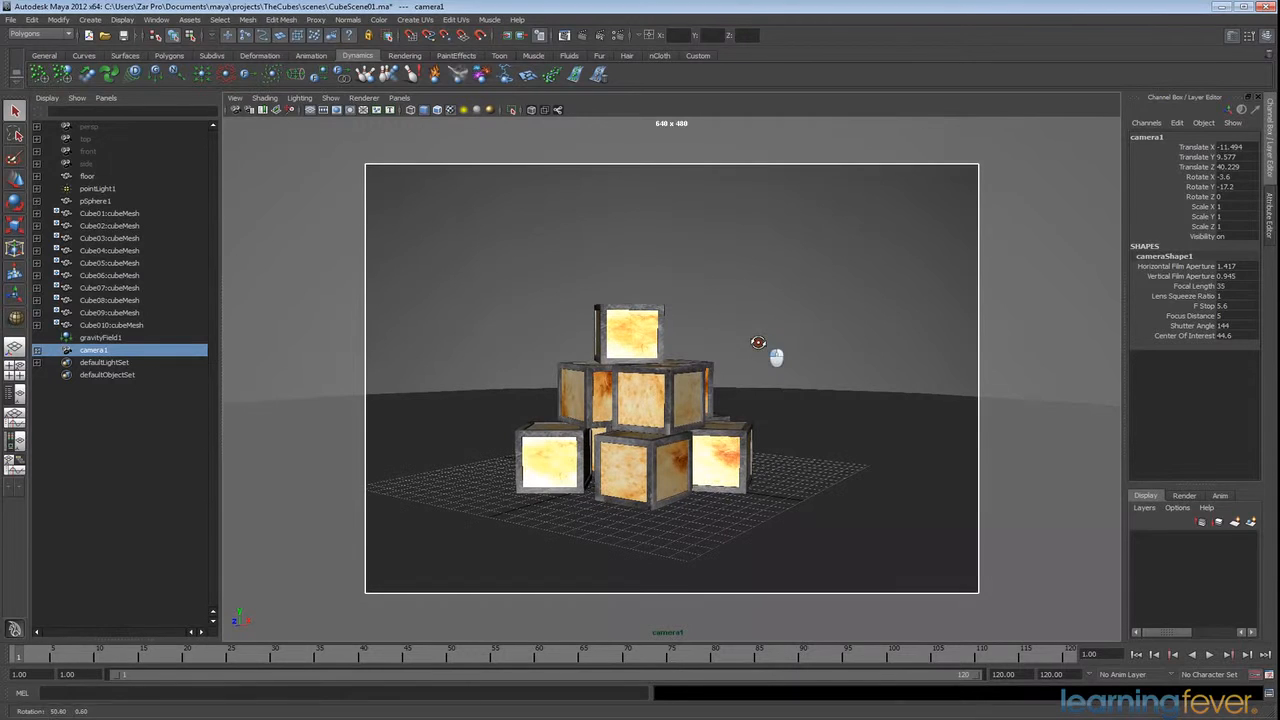
drag(27, 651, 261, 672)
alt+drag(536, 475, 660, 487)
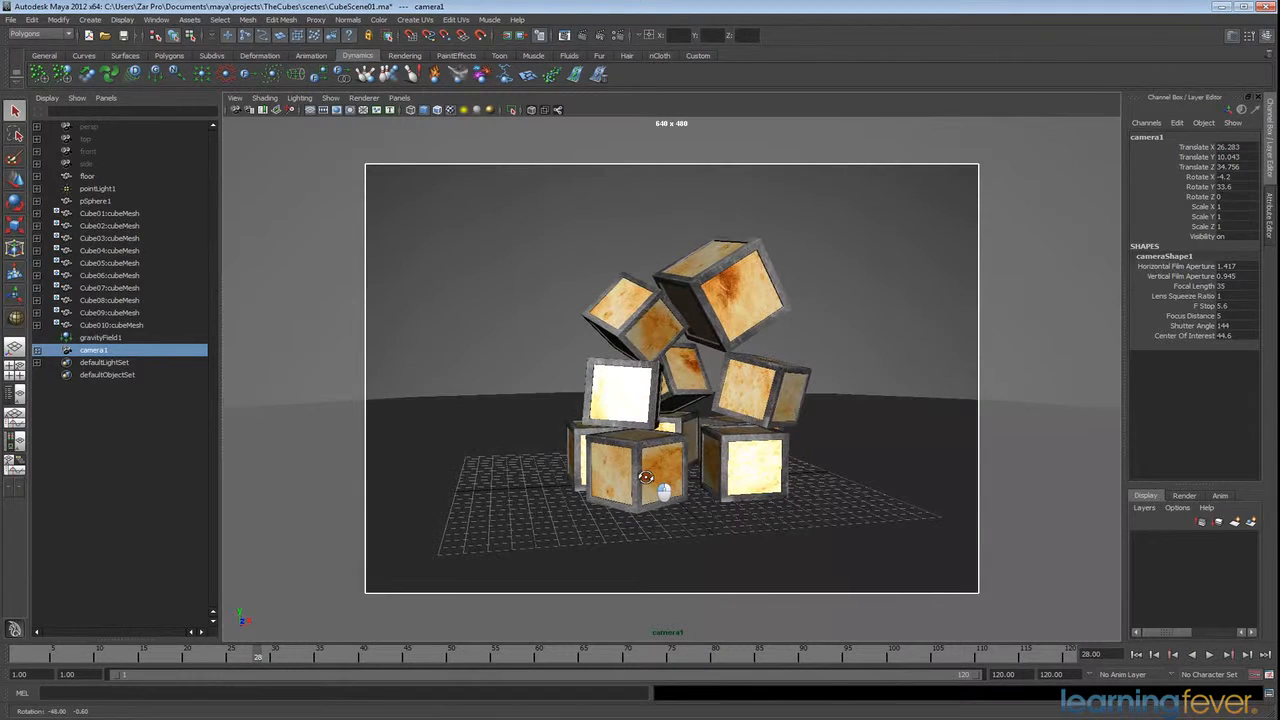
mouse_move(761, 415)
alt+middle_down()
mouse_move(723, 421)
mouse_move(756, 419)
alt+middle_up()
alt+drag(756, 421, 744, 432)
drag(240, 664, 4, 660)
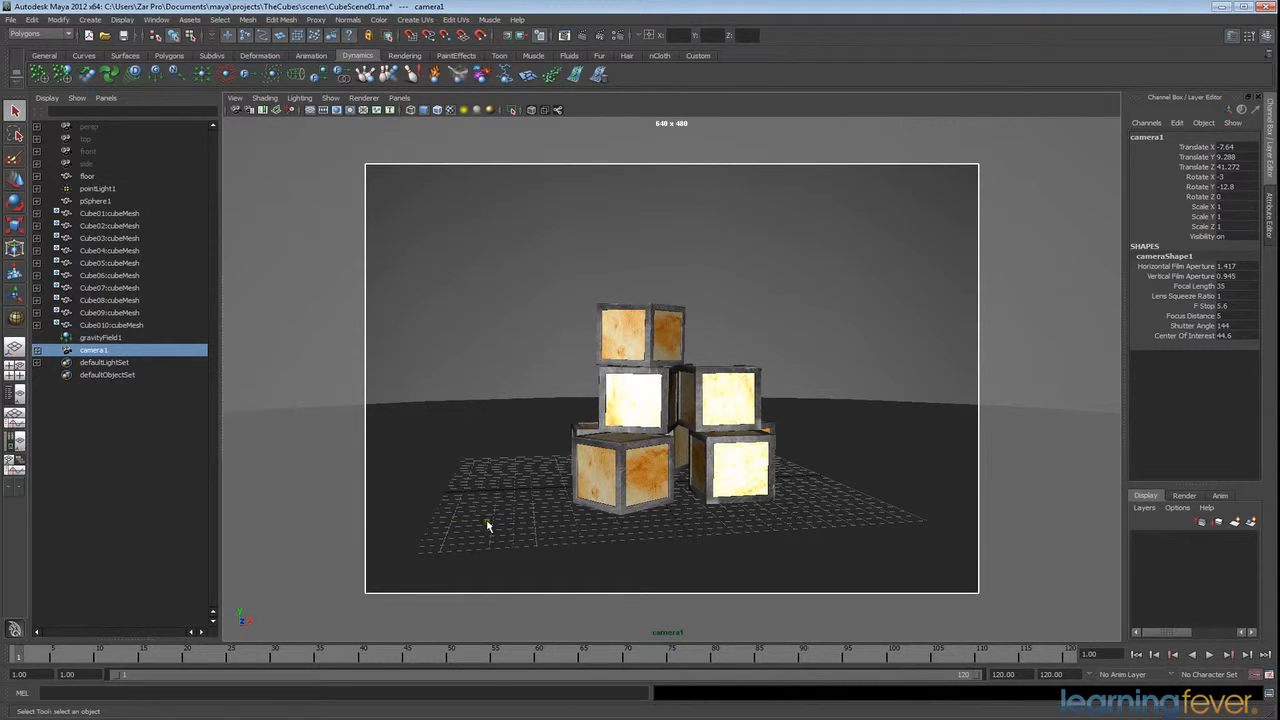
- Keyframe camera1 at frame 1, then orbit it to about X 16.9 with Rotate Y 19.6 and key it at frame 120
key(s)
drag(20, 660, 1103, 660)
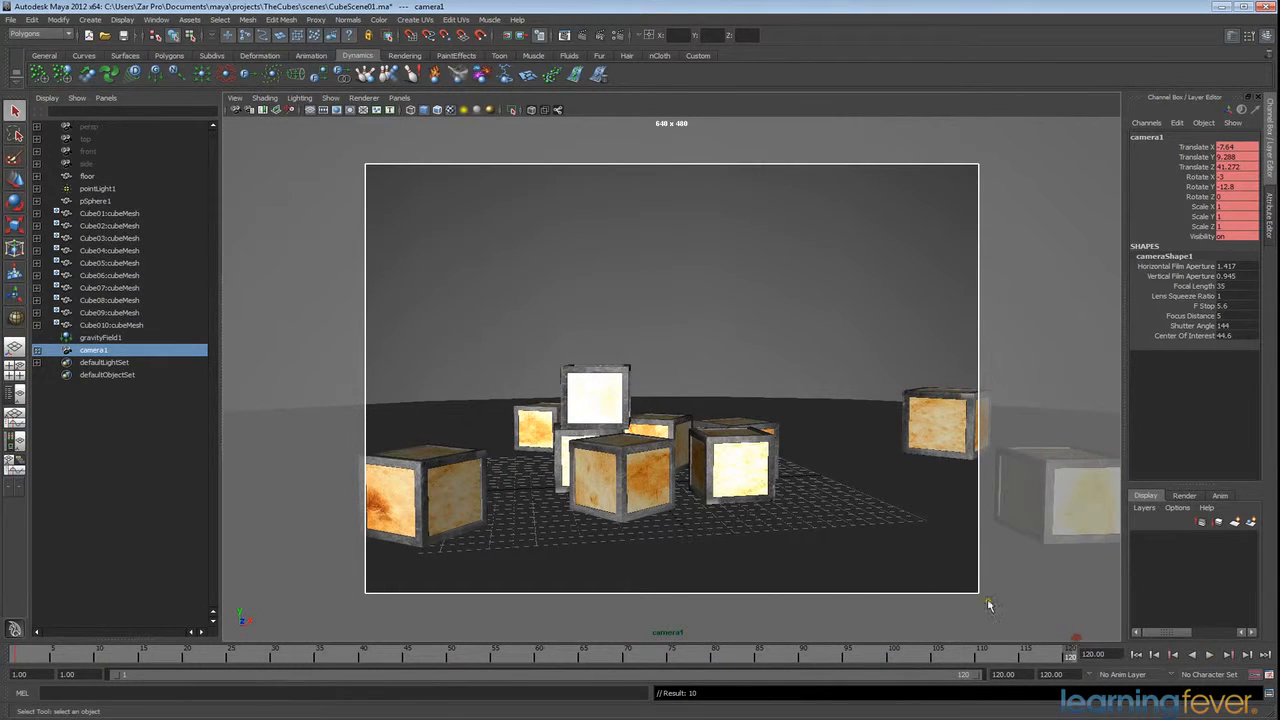
alt+drag(866, 503, 796, 500)
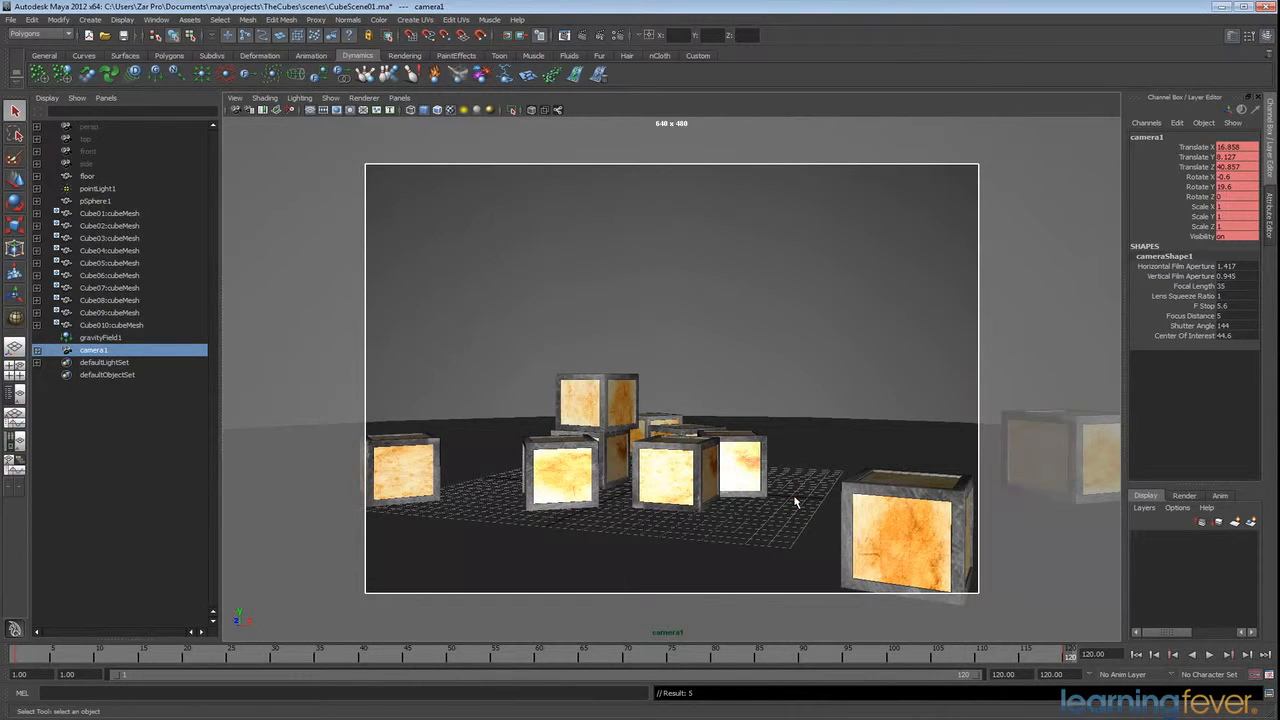
- Play the animation from frame 1 to review the camera move around the cubes
drag(1068, 659, 20, 657)
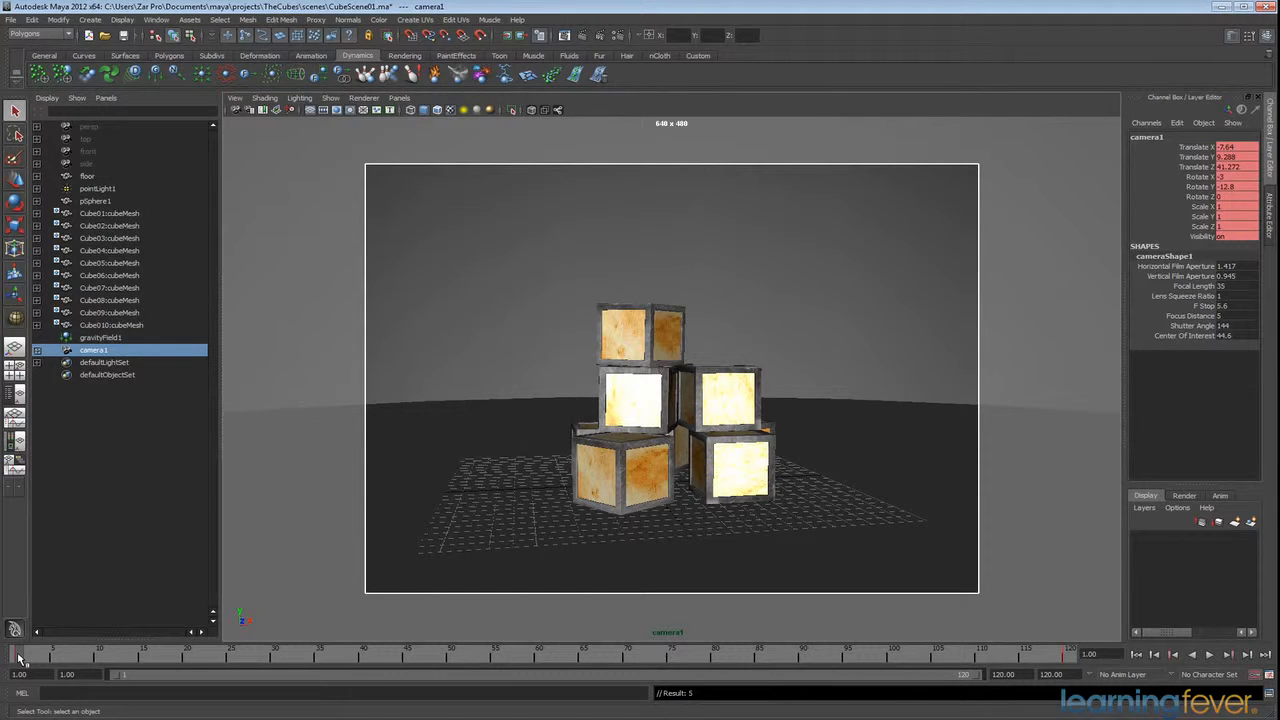
key(alt+v)
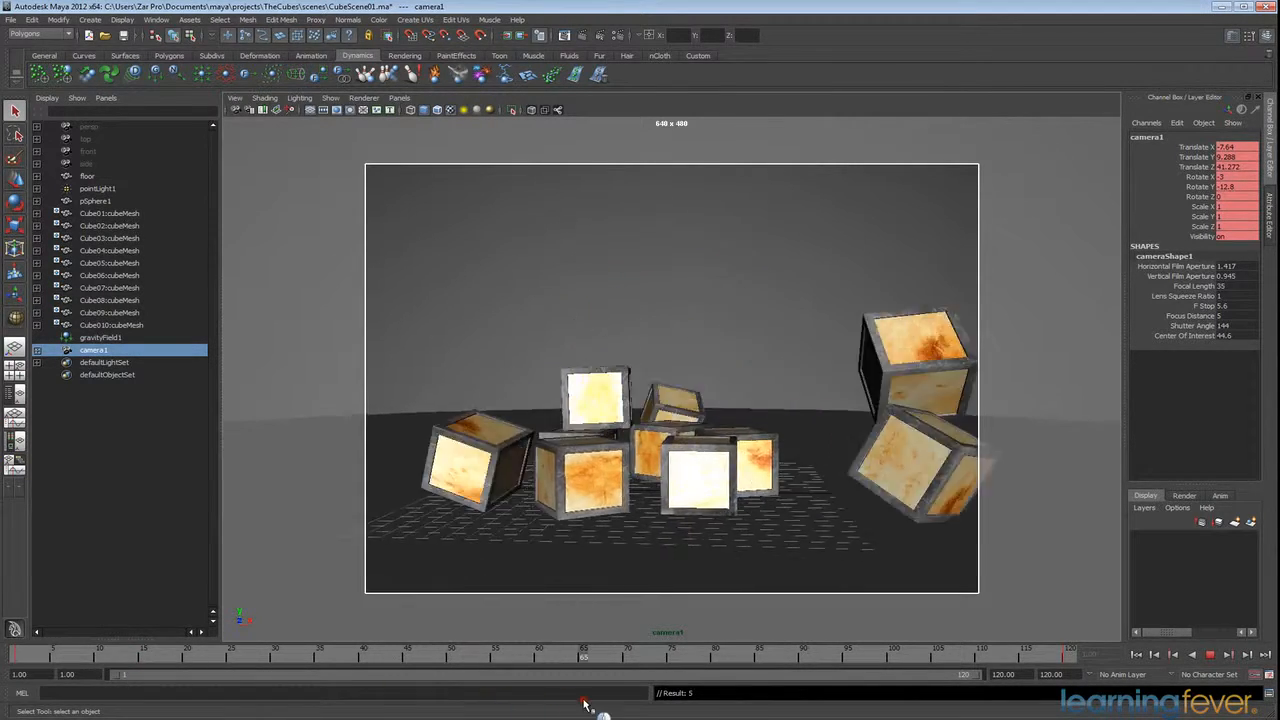
mouse_move(430, 688)
mouse_down()
mouse_move(30, 690)
mouse_move(1083, 683)
mouse_move(716, 663)
mouse_up()
- Pull camera1 farther back from the cubes at frame 64 and key it there
drag(47, 674, 575, 672)
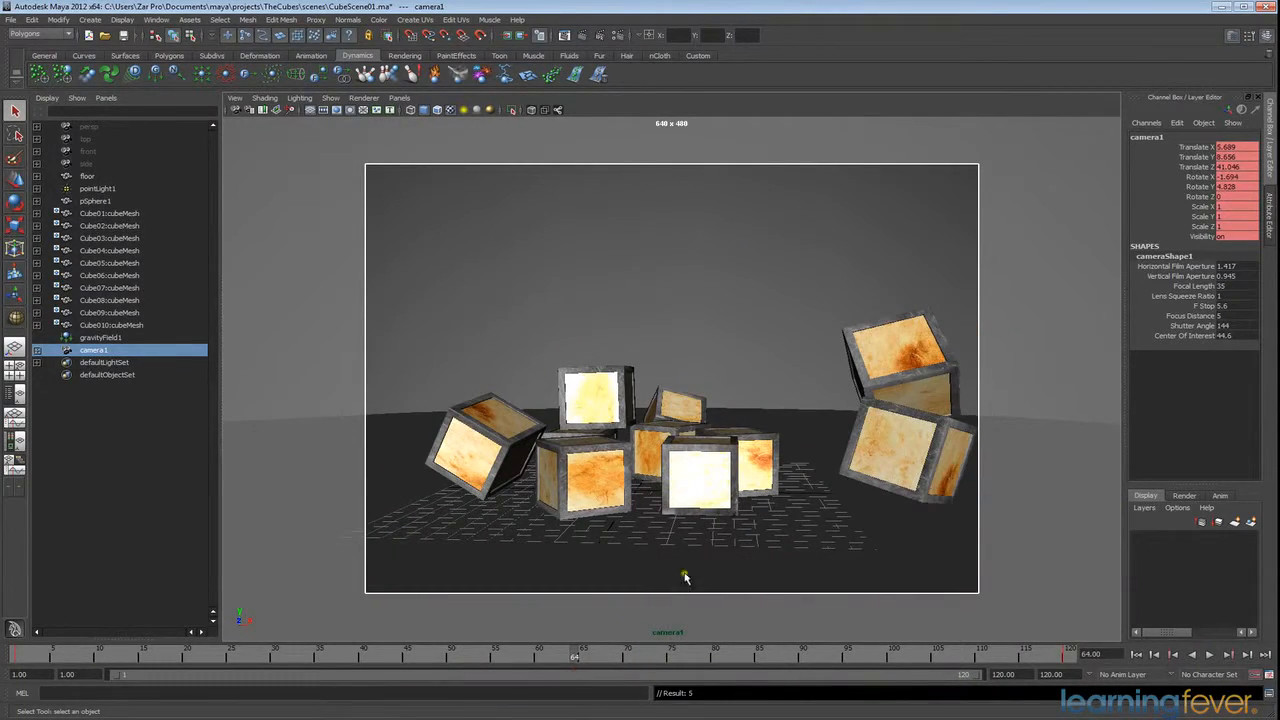
scroll(700, 536, down, 5)
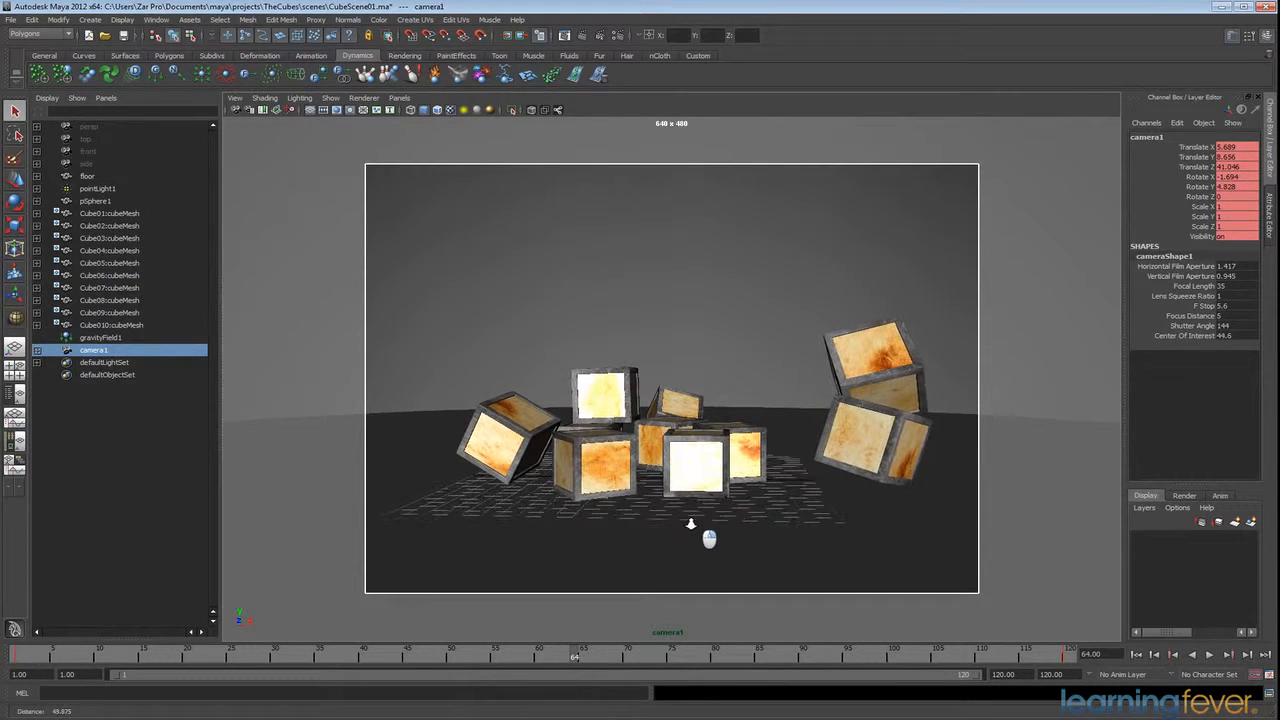
drag(575, 657, 521, 660)
- Delete all of camera1's keys across frames 1 to 120
shift+drag(1072, 657, 22, 655)
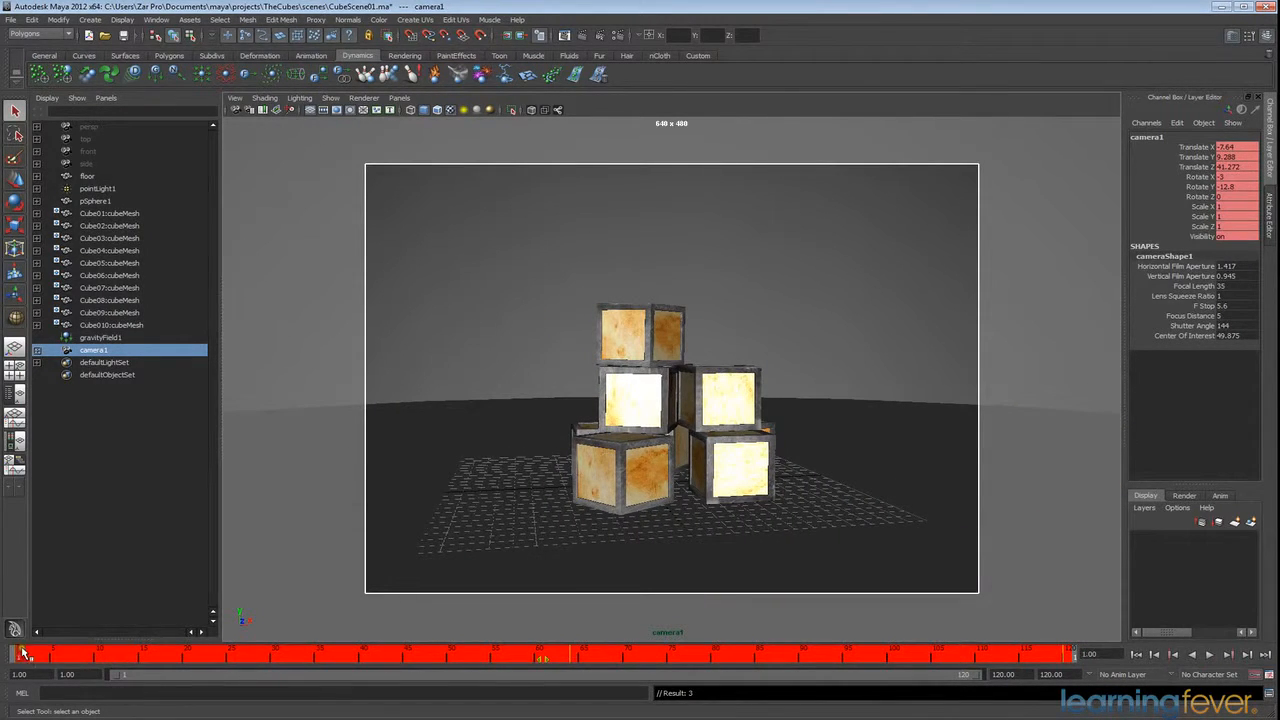
right_click(57, 655)
mouse_move(90, 570)
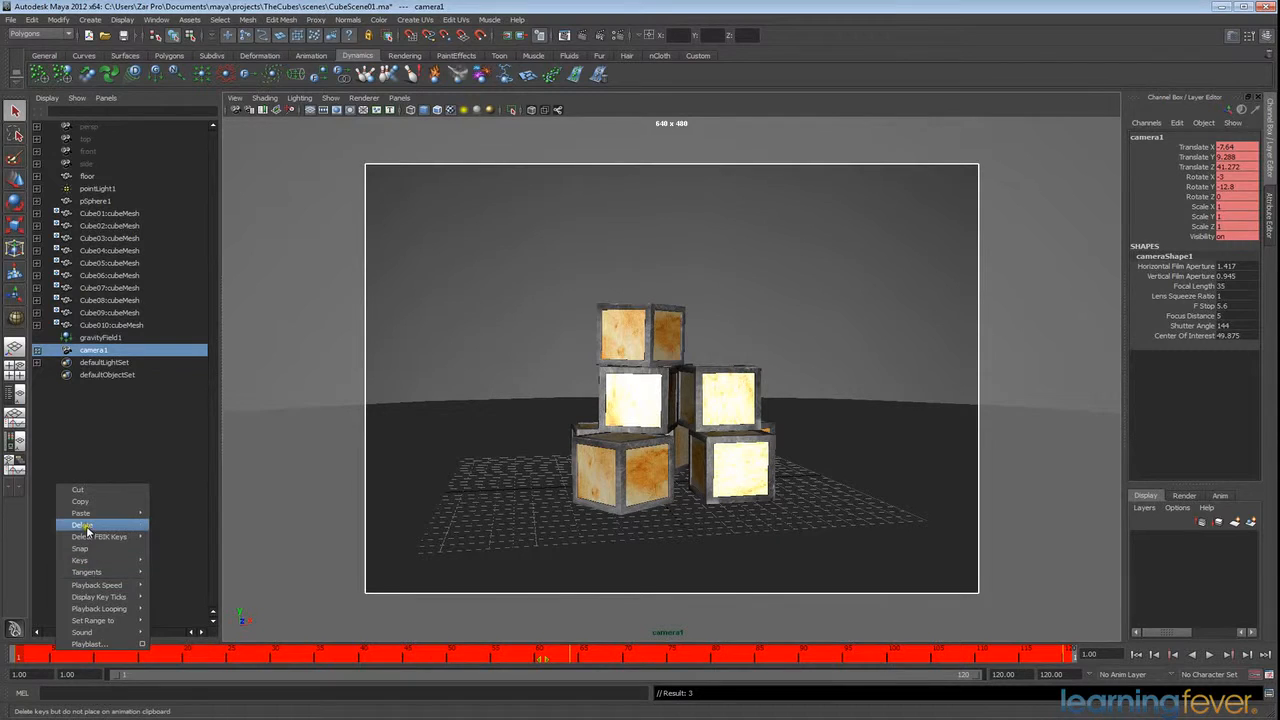
click(84, 525)
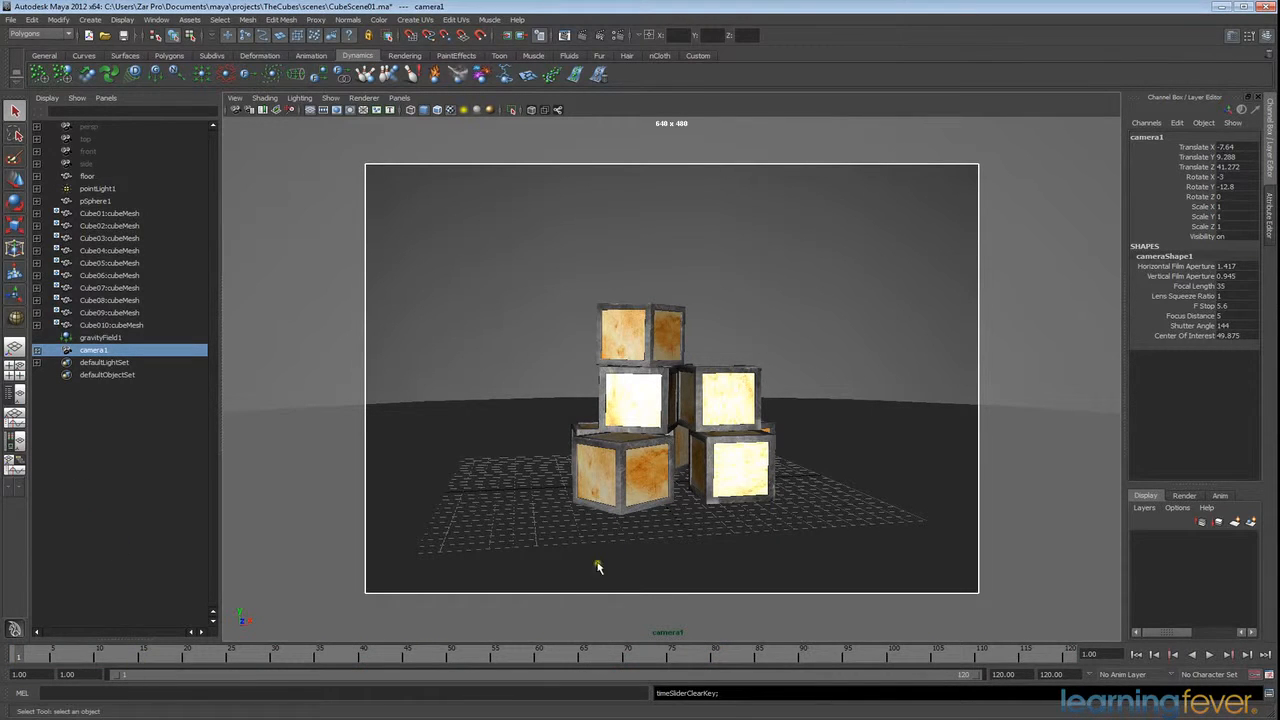
- Switch to the persp view and draw a NURBS circle on the grid from the centre, enclosing the stack of cubes
click(85, 56)
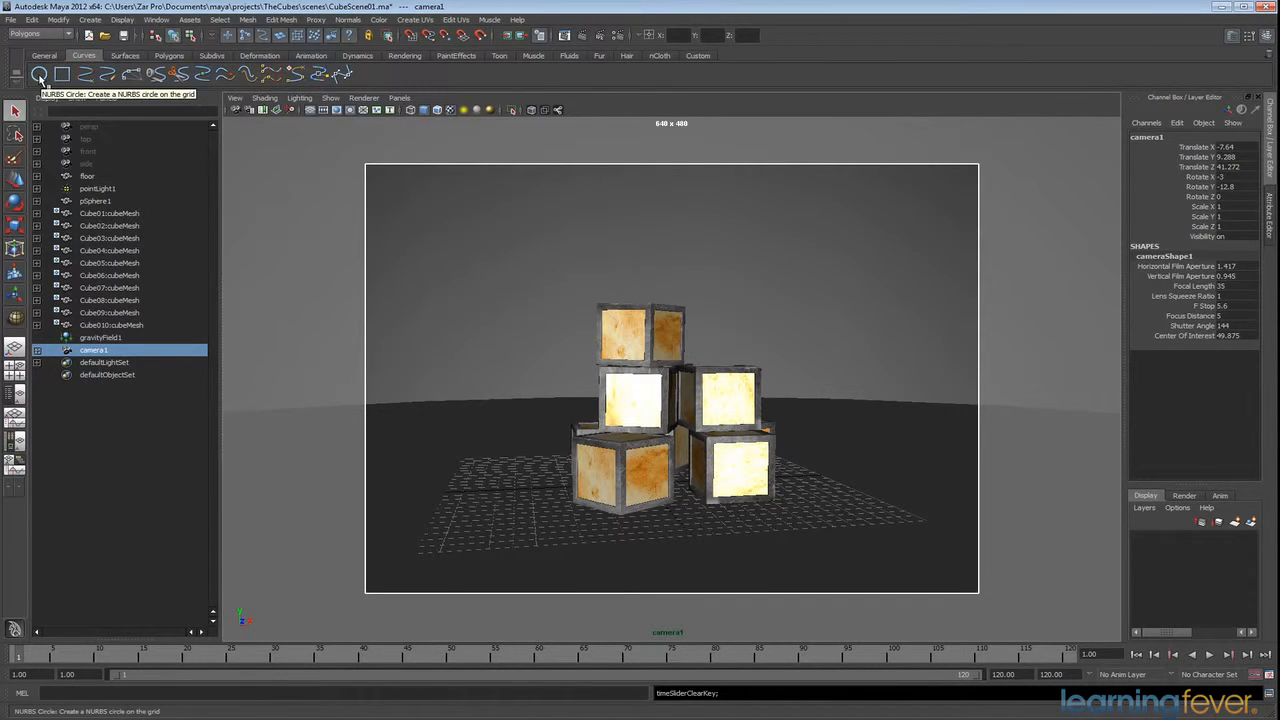
click(39, 75)
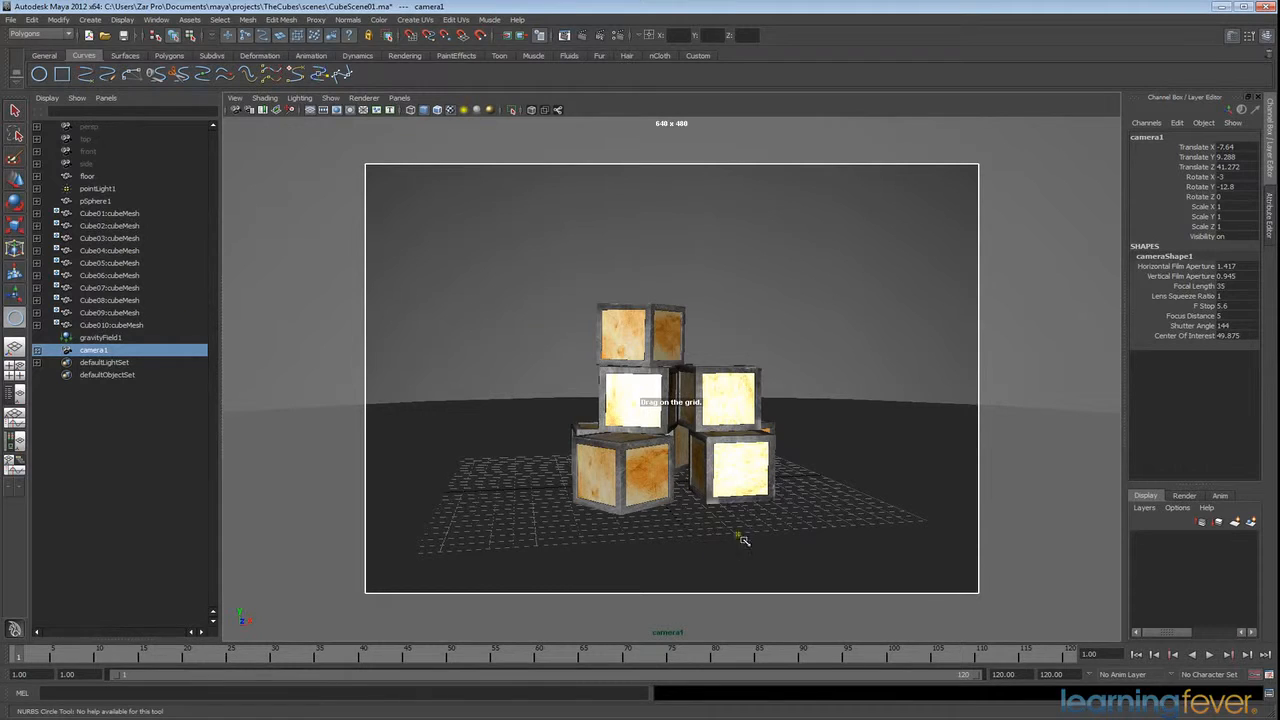
click(407, 101)
mouse_move(445, 110)
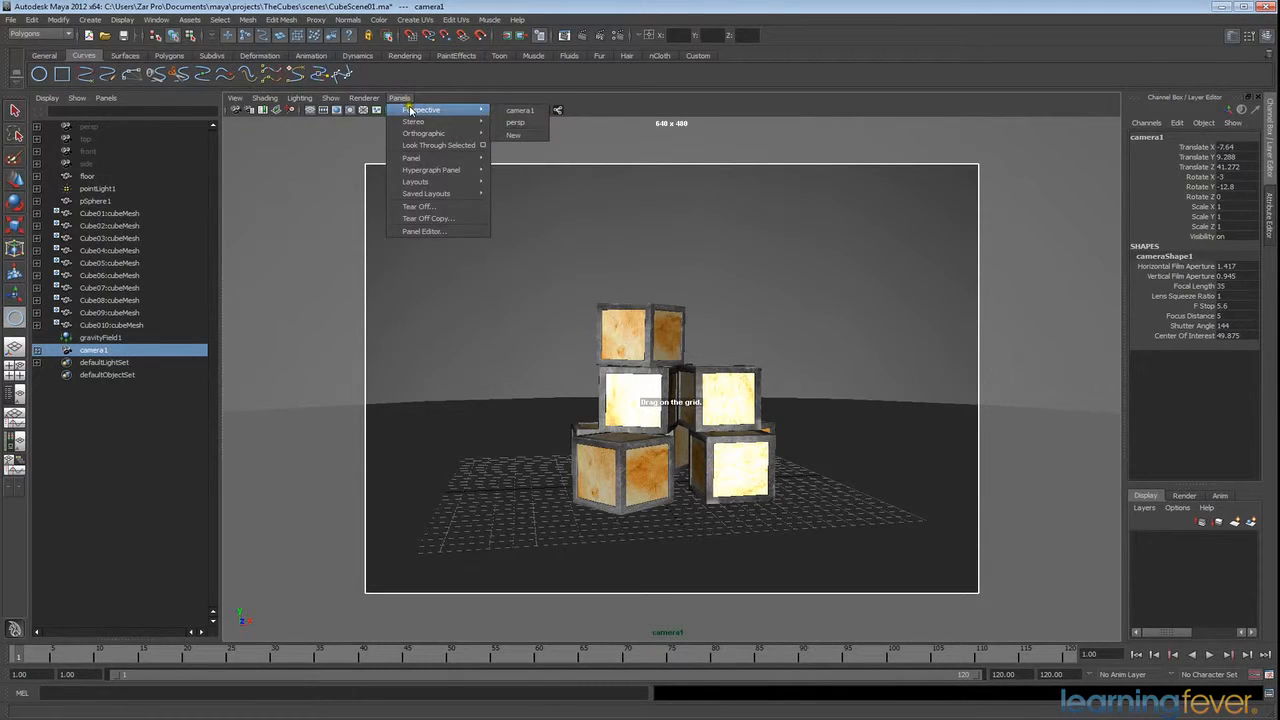
click(531, 121)
mouse_move(683, 548)
alt+mouse_down()
mouse_move(660, 530)
mouse_move(836, 531)
alt+mouse_up()
key(7)
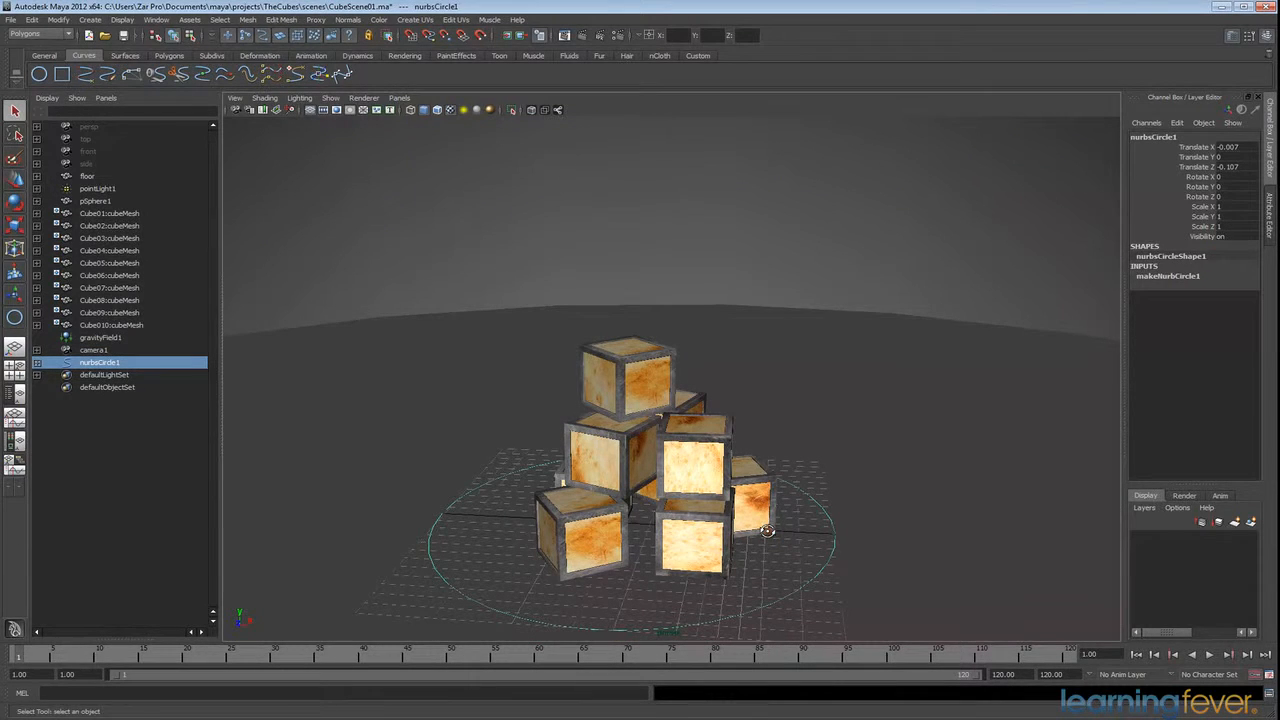
- Raise the circle to about 0.52 in Y and set its Translate X and Translate Z to 0
key(w)
drag(633, 488, 633, 476)
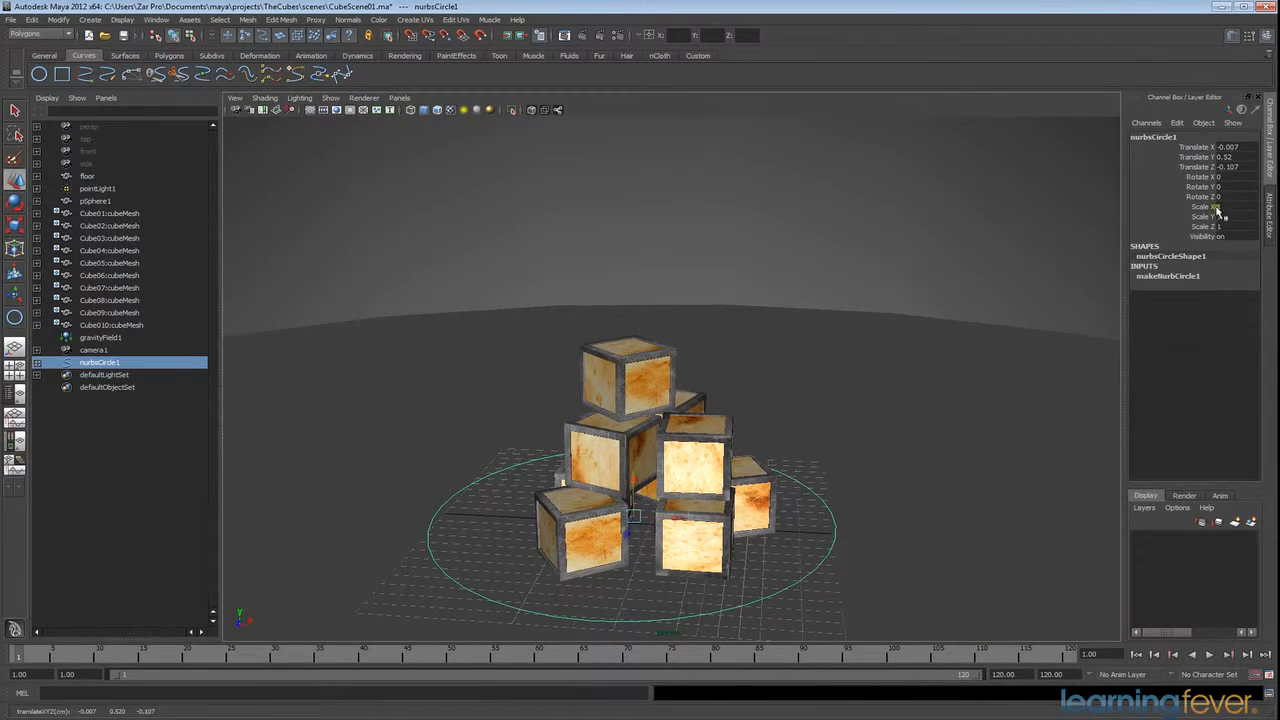
double_click(1235, 168)
text(0)
key(Return)
double_click(1236, 147)
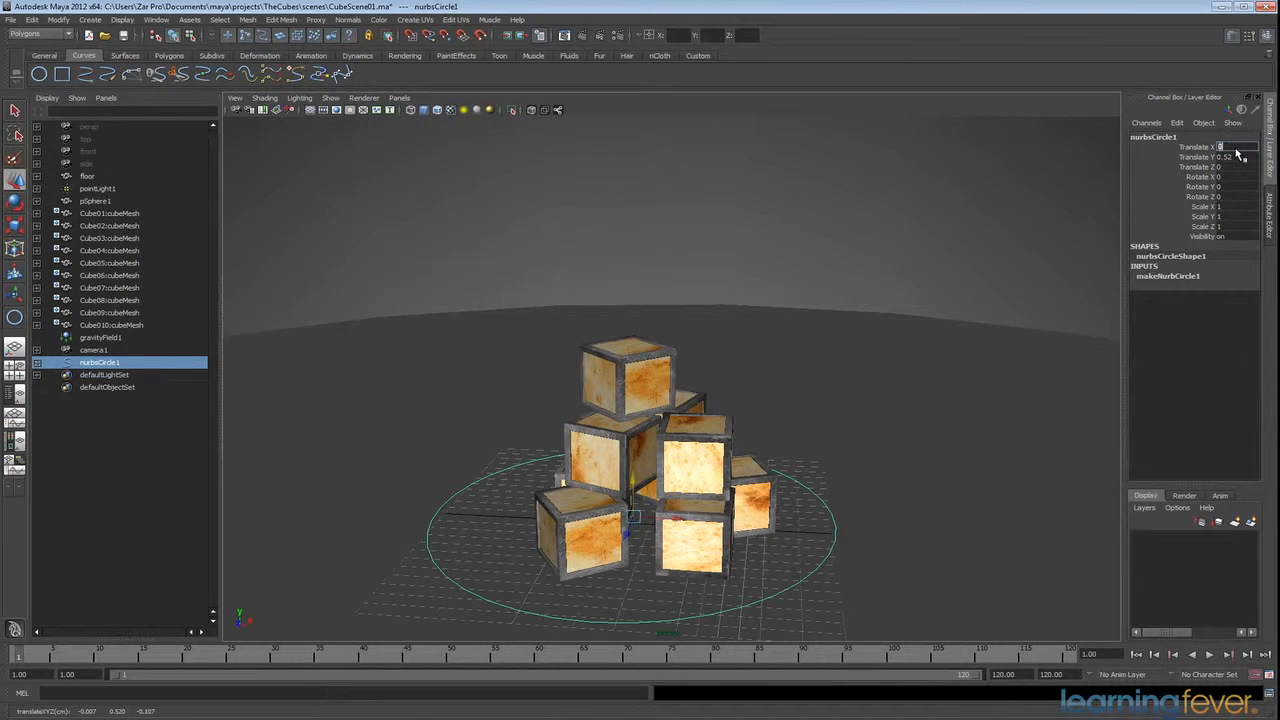
- Centre the circle around the cubes as they stand at frame 25, moving it to about X 1.32 and Z 0.98
mouse_move(746, 522)
alt+mouse_down()
mouse_move(829, 520)
mouse_move(766, 523)
mouse_move(754, 563)
mouse_move(731, 534)
alt+mouse_up()
mouse_move(57, 662)
mouse_down()
mouse_move(34, 665)
mouse_move(271, 665)
mouse_move(138, 664)
mouse_move(231, 664)
mouse_up()
alt+drag(374, 613, 697, 523)
drag(686, 429, 703, 429)
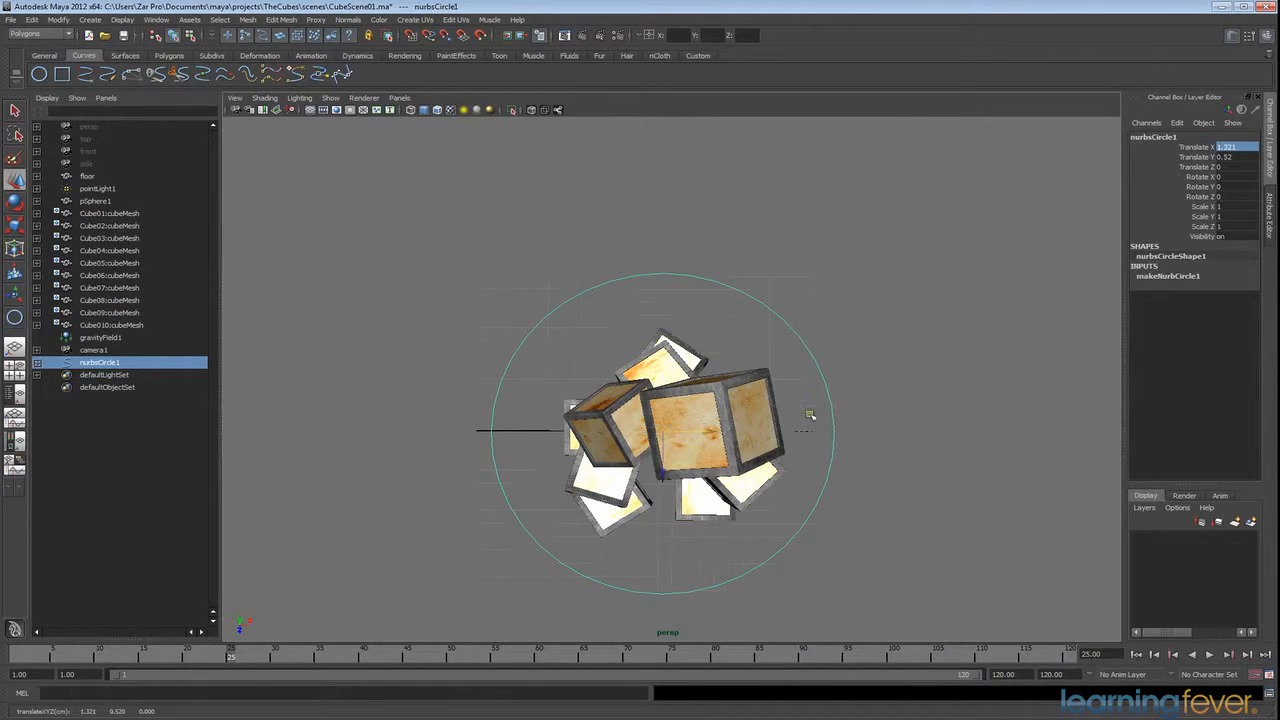
drag(661, 477, 702, 497)
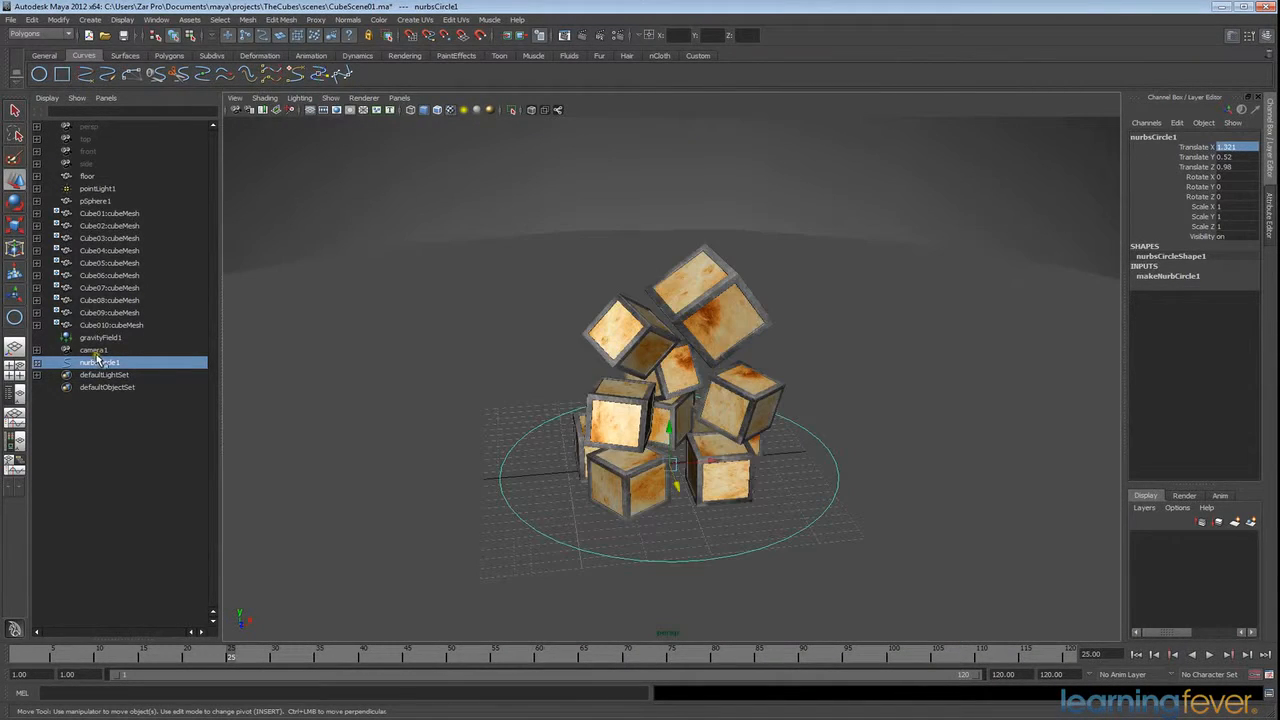
- Parent camera1 to the NURBS circle and select the circle alone
click(93, 350)
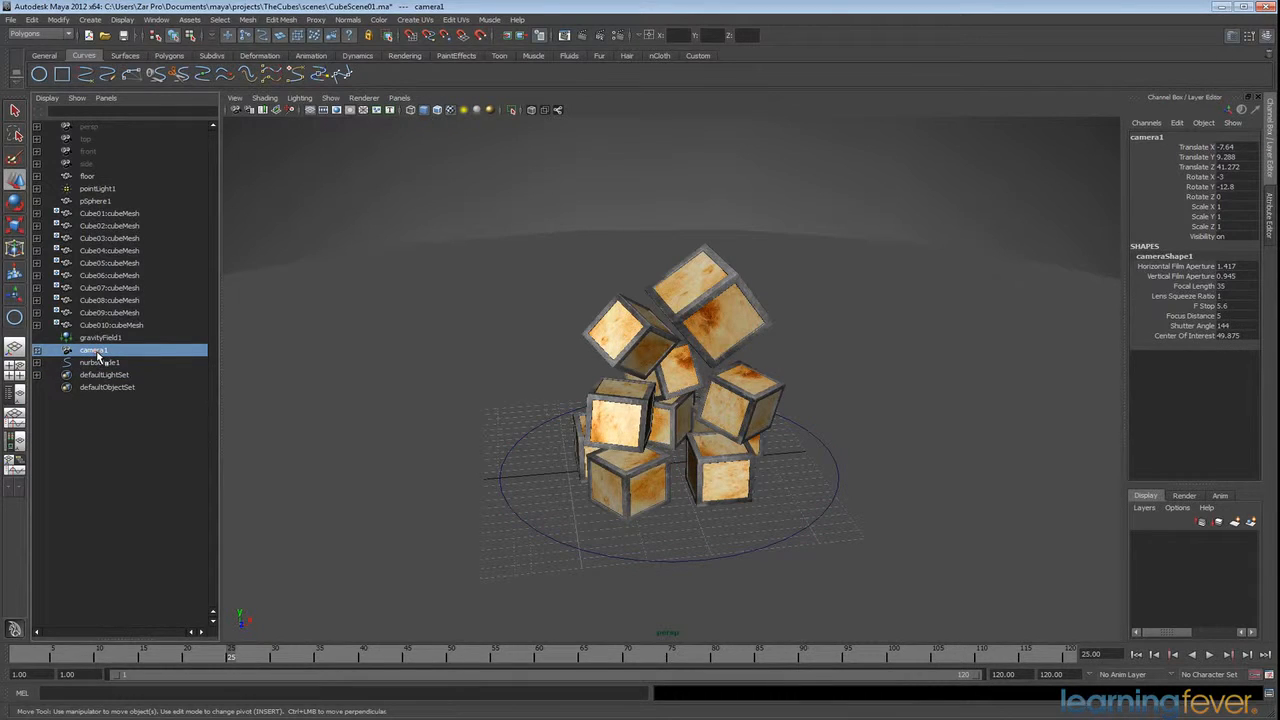
shift+click(521, 519)
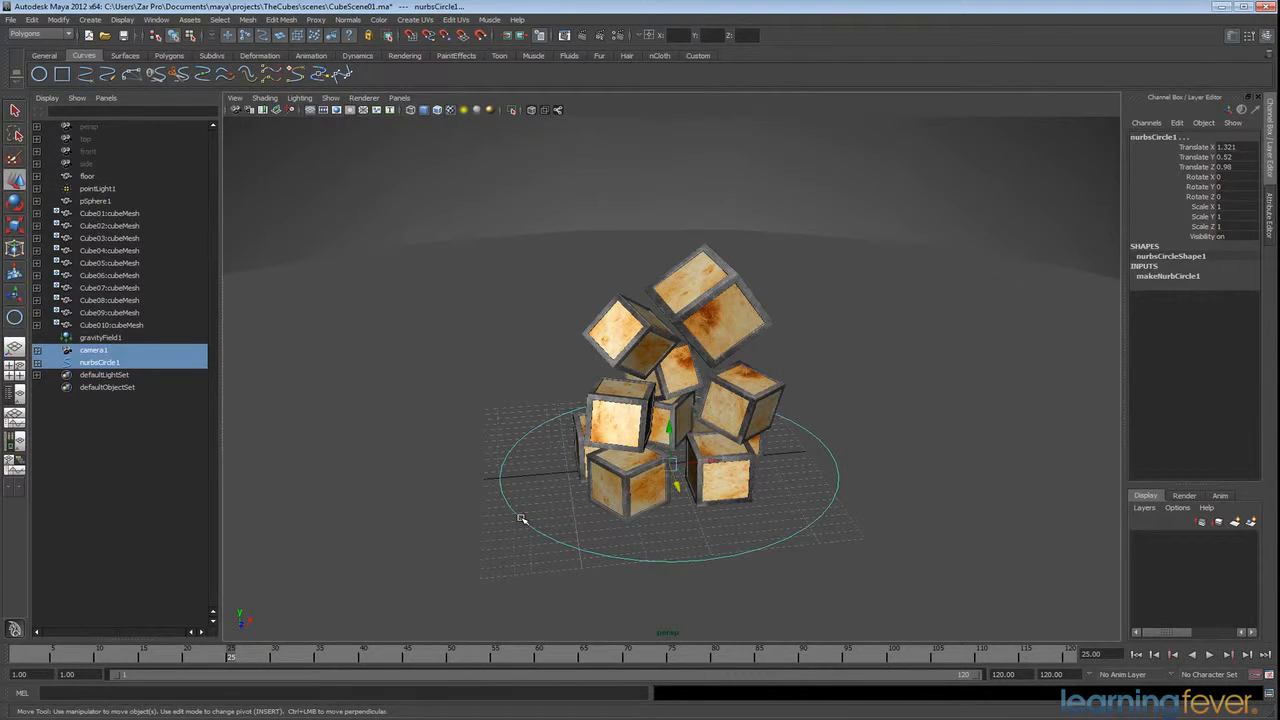
key(p)
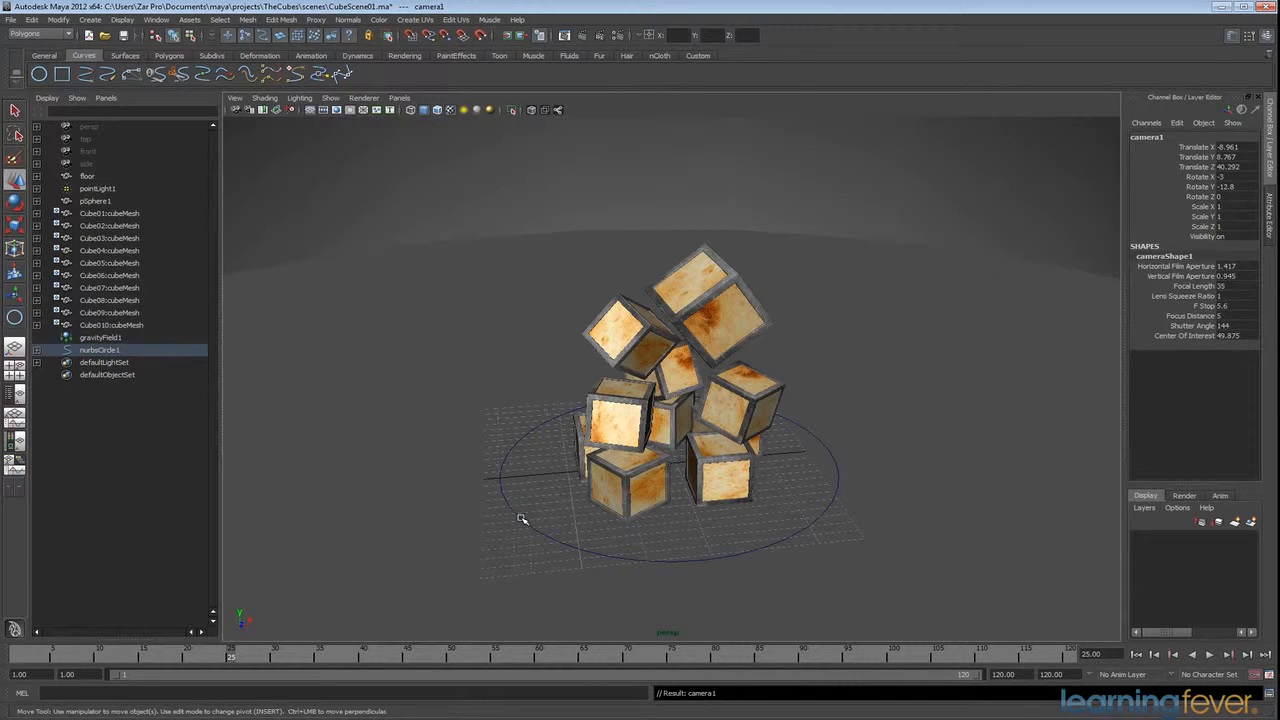
click(521, 519)
- Test-rotate the circle by about -10.5 degrees around Y, and undo the rotation
alt+drag(588, 509, 429, 517)
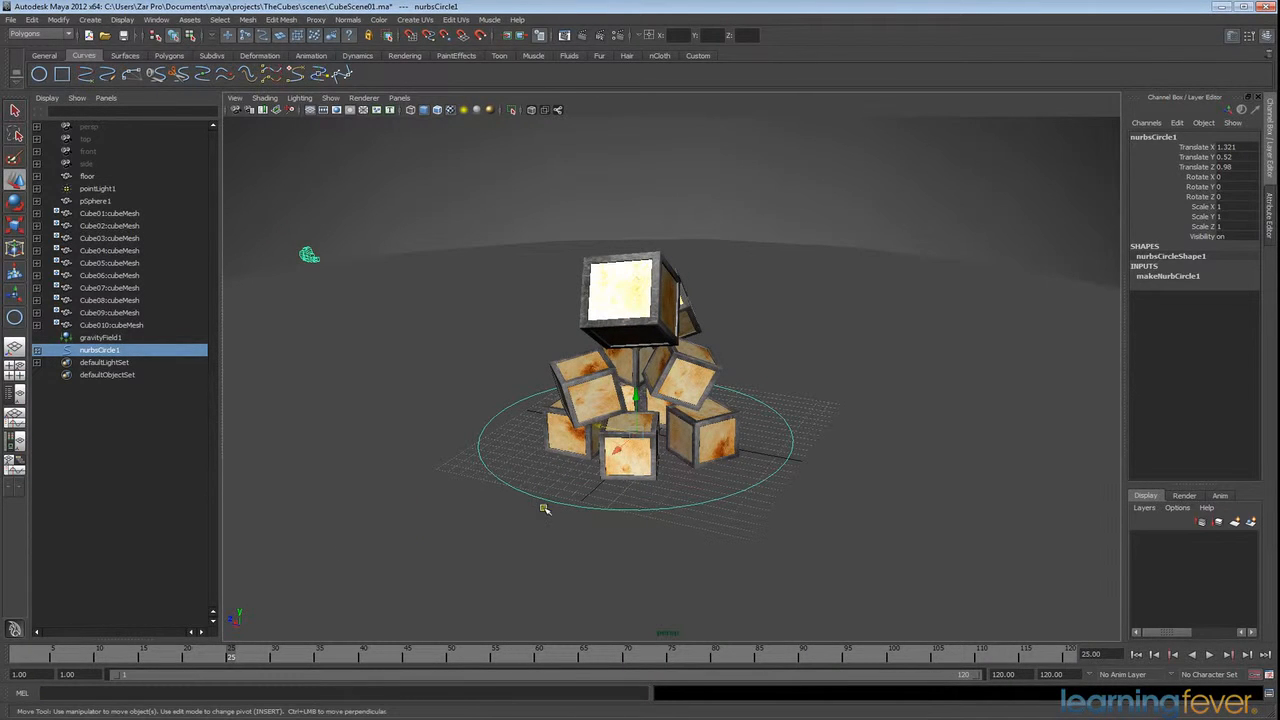
key(e)
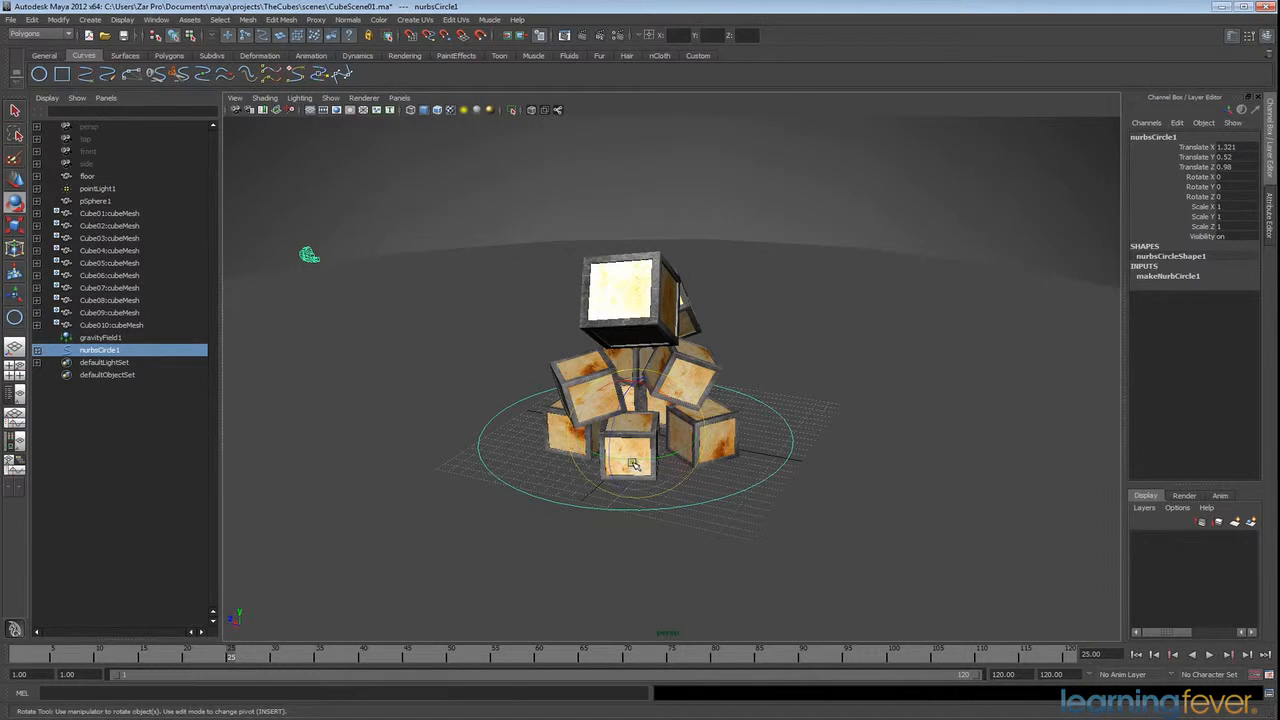
mouse_move(627, 461)
mouse_down()
mouse_move(670, 460)
mouse_move(570, 458)
mouse_move(650, 460)
mouse_move(616, 457)
mouse_up()
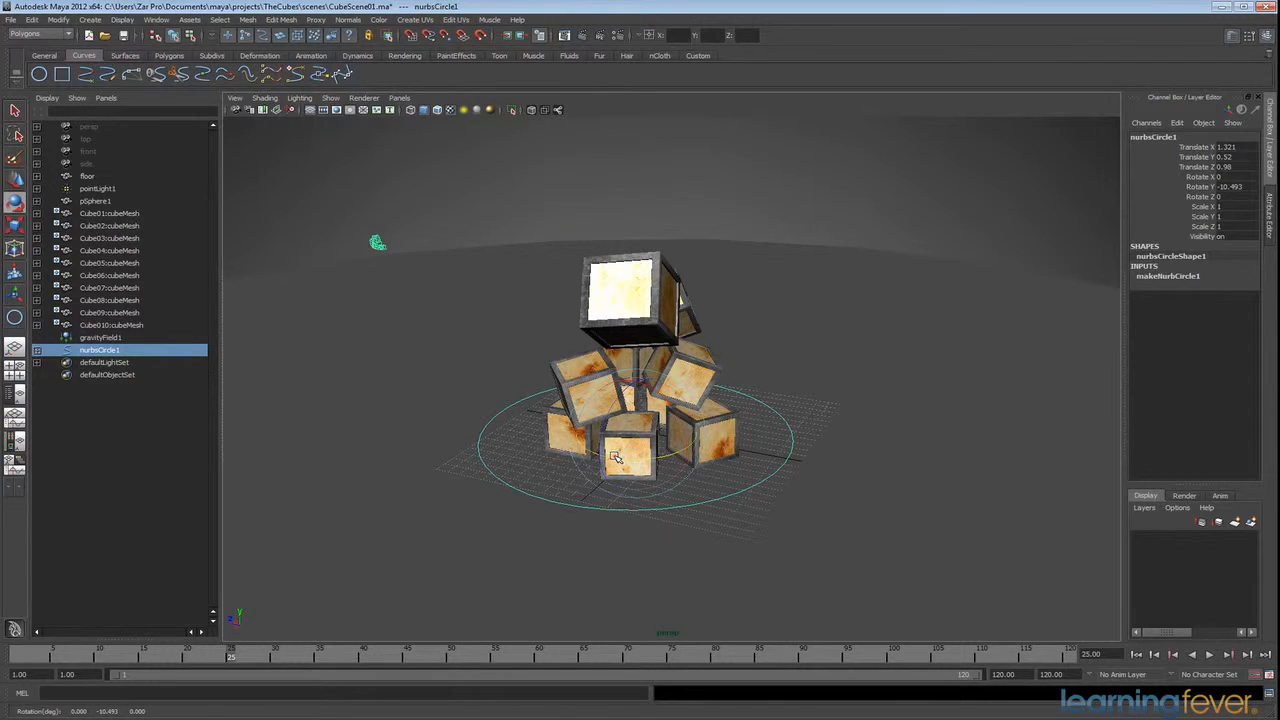
key(ctrl+z)
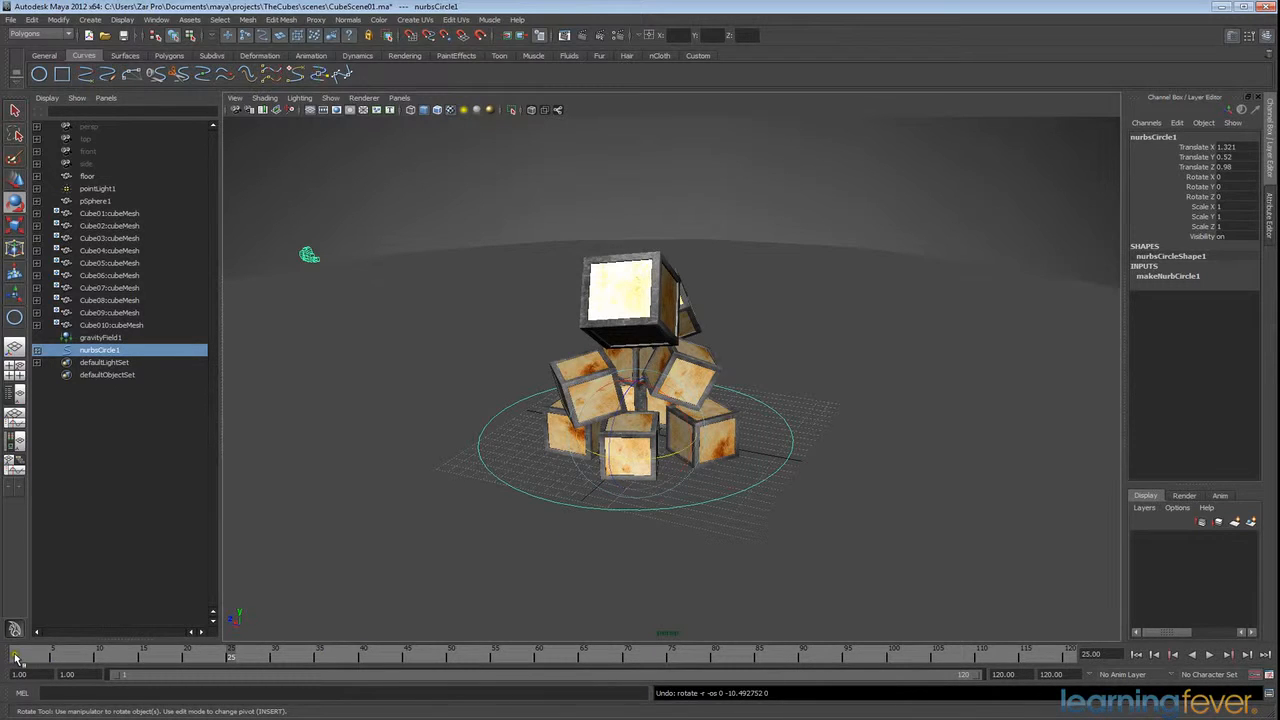
- Key the circle at frame 1, and set its Rotate Y to 60 at frame 120
click(16, 657)
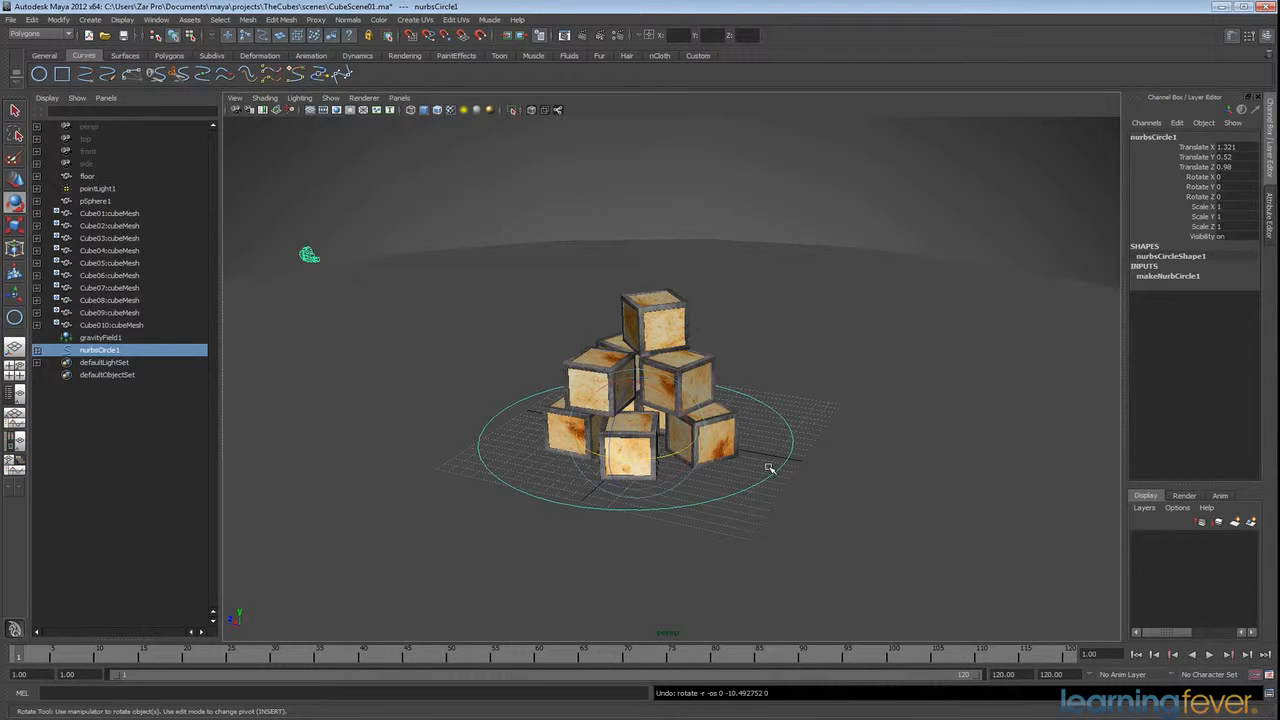
key(s)
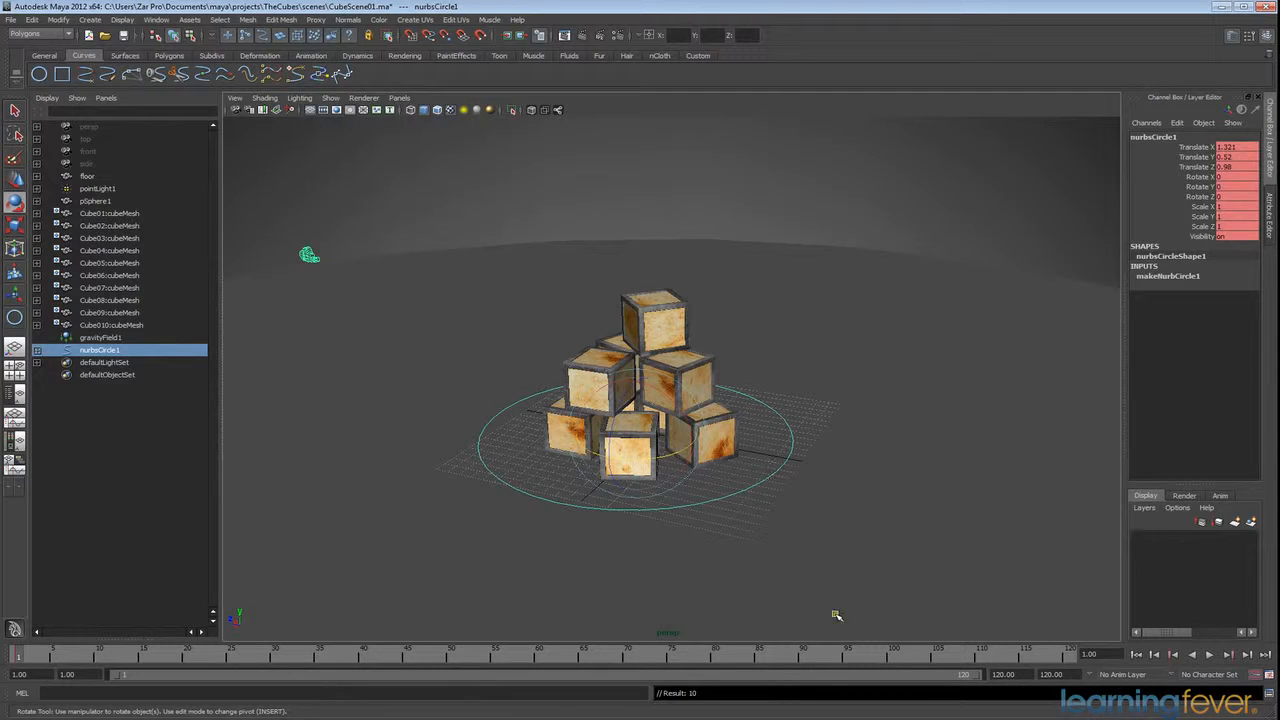
click(1070, 655)
drag(590, 450, 657, 462)
double_click(1225, 186)
text(60)
key(Return)
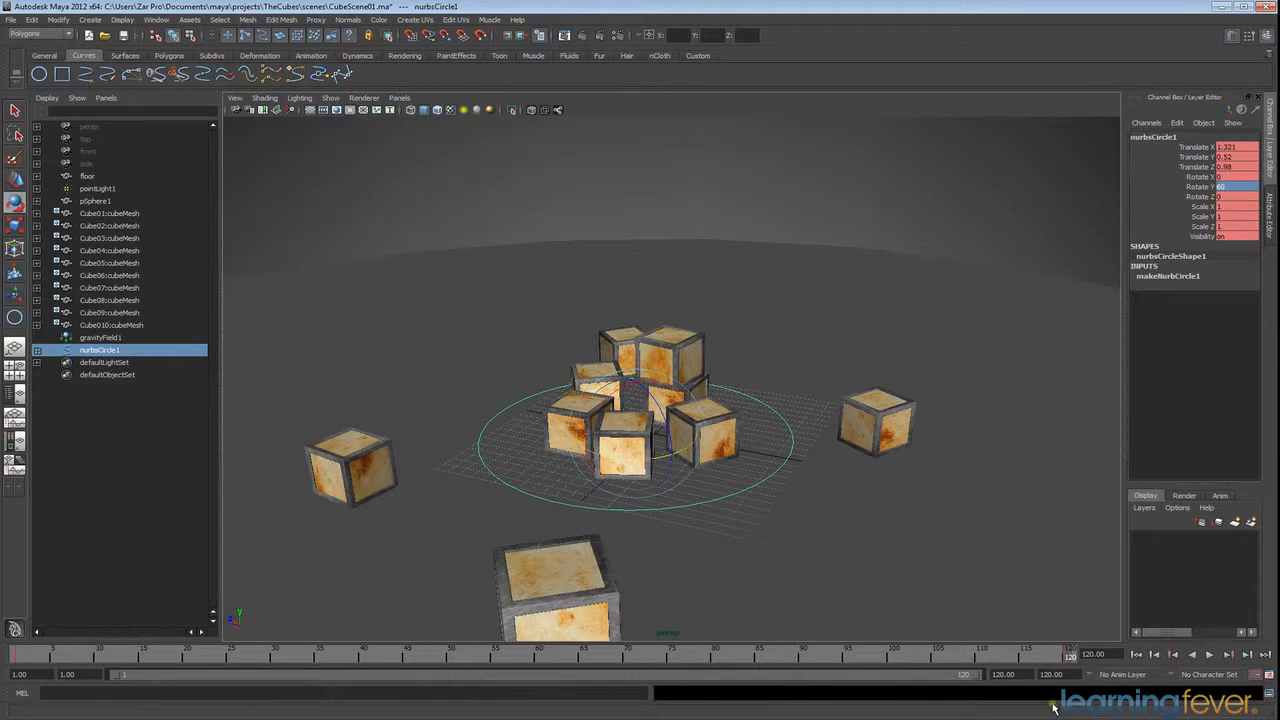
- Look through camera1 and play the animation from frame 1 to review the orbiting camera move
drag(1069, 660, 570, 664)
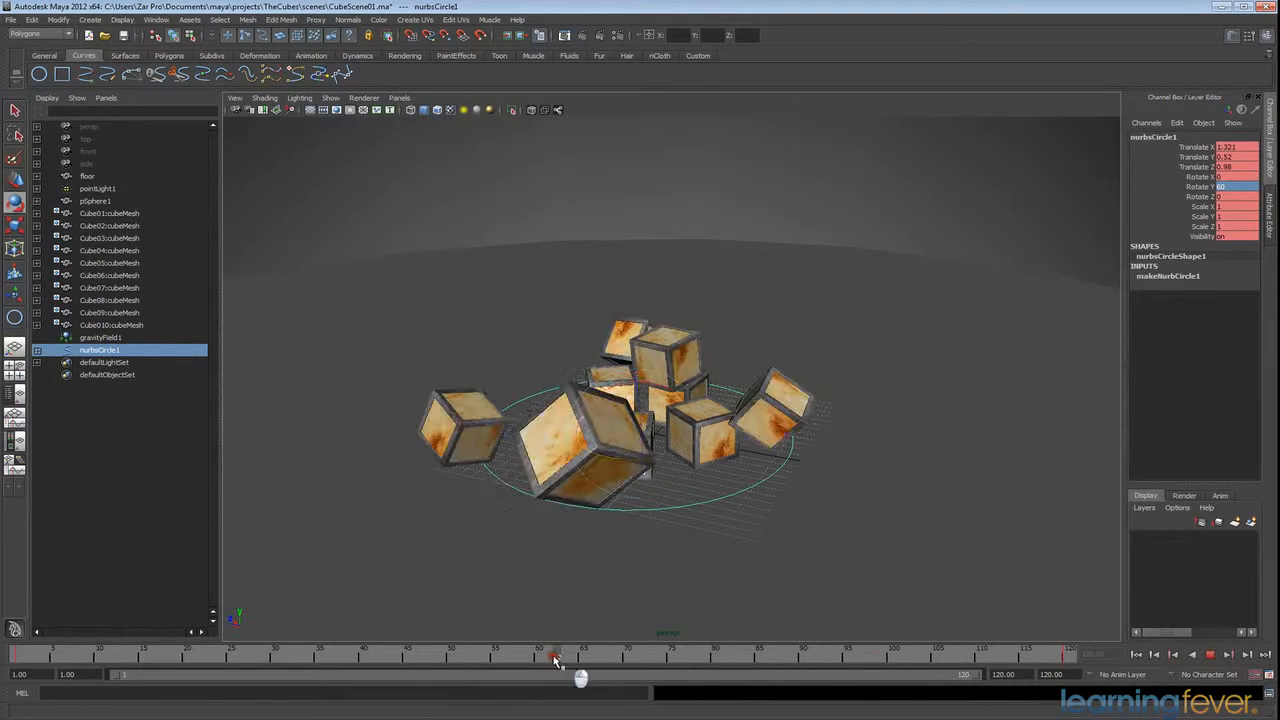
click(400, 97)
mouse_move(425, 109)
click(520, 110)
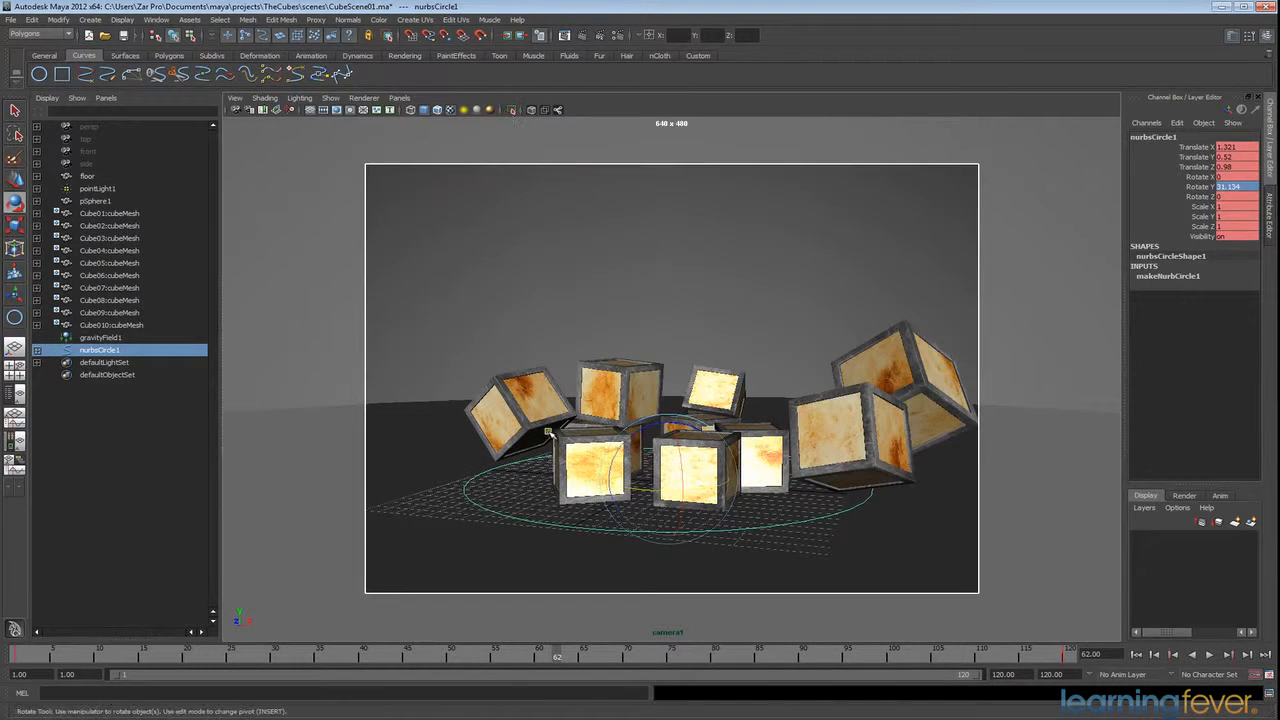
drag(545, 662, 22, 668)
click(1210, 655)
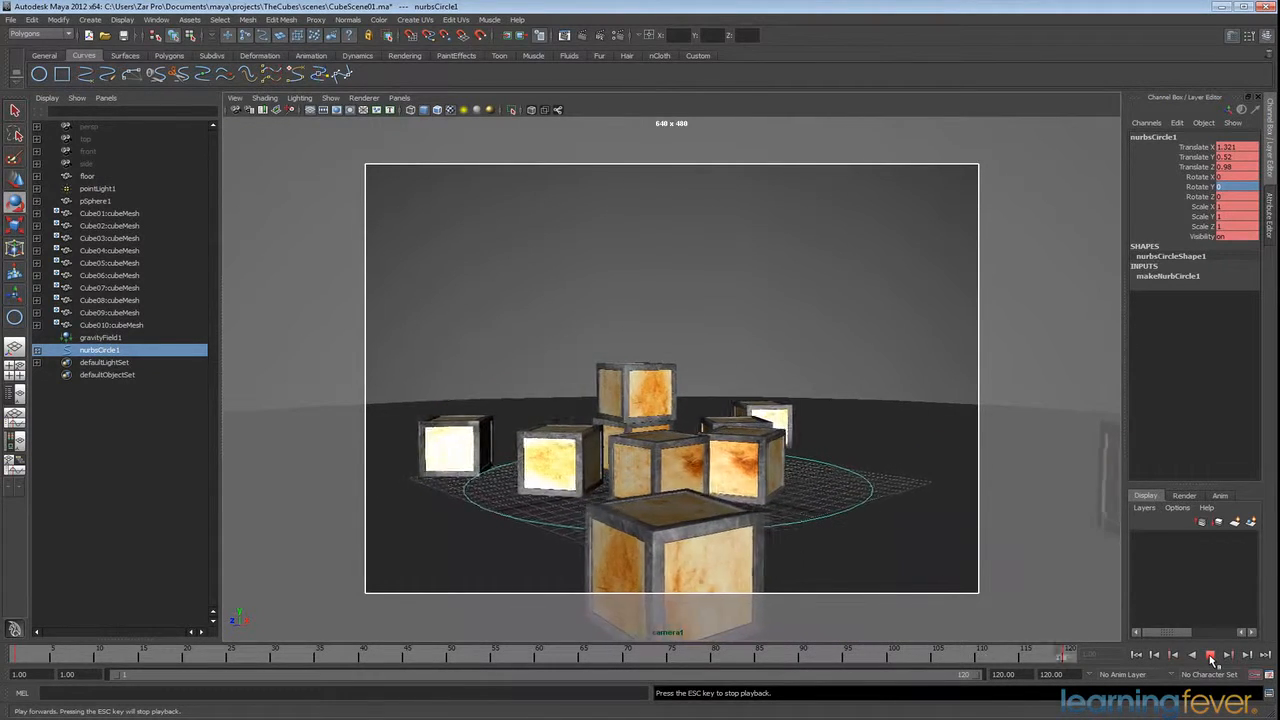
click(1210, 655)
key(e)
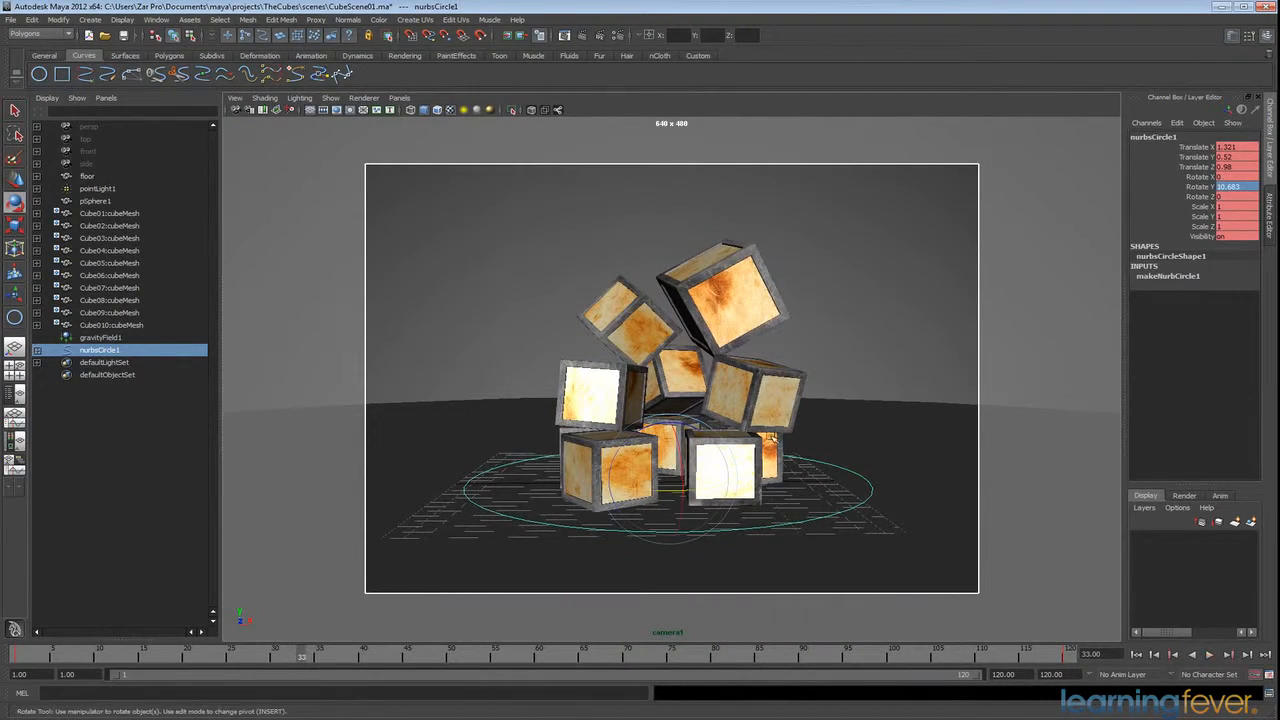
- Inspect the top cube's keys on the timeline and check the scene at frames 22 and 51
click(734, 292)
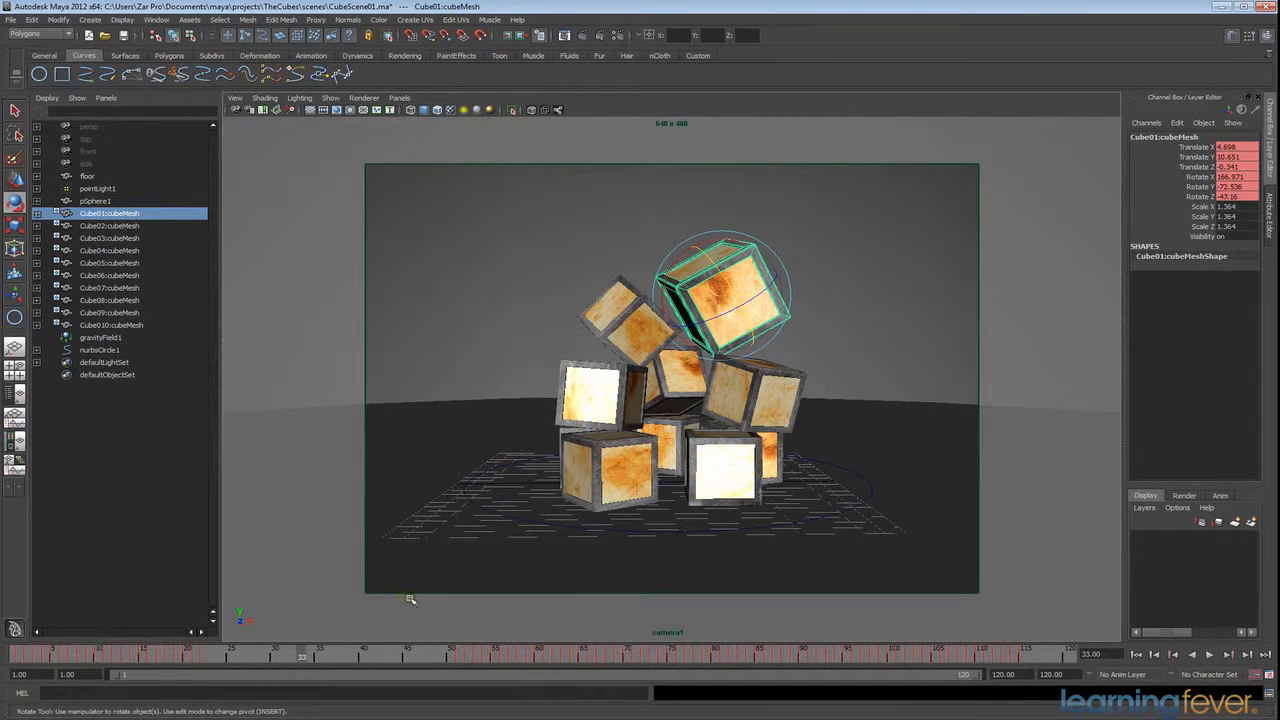
click(207, 657)
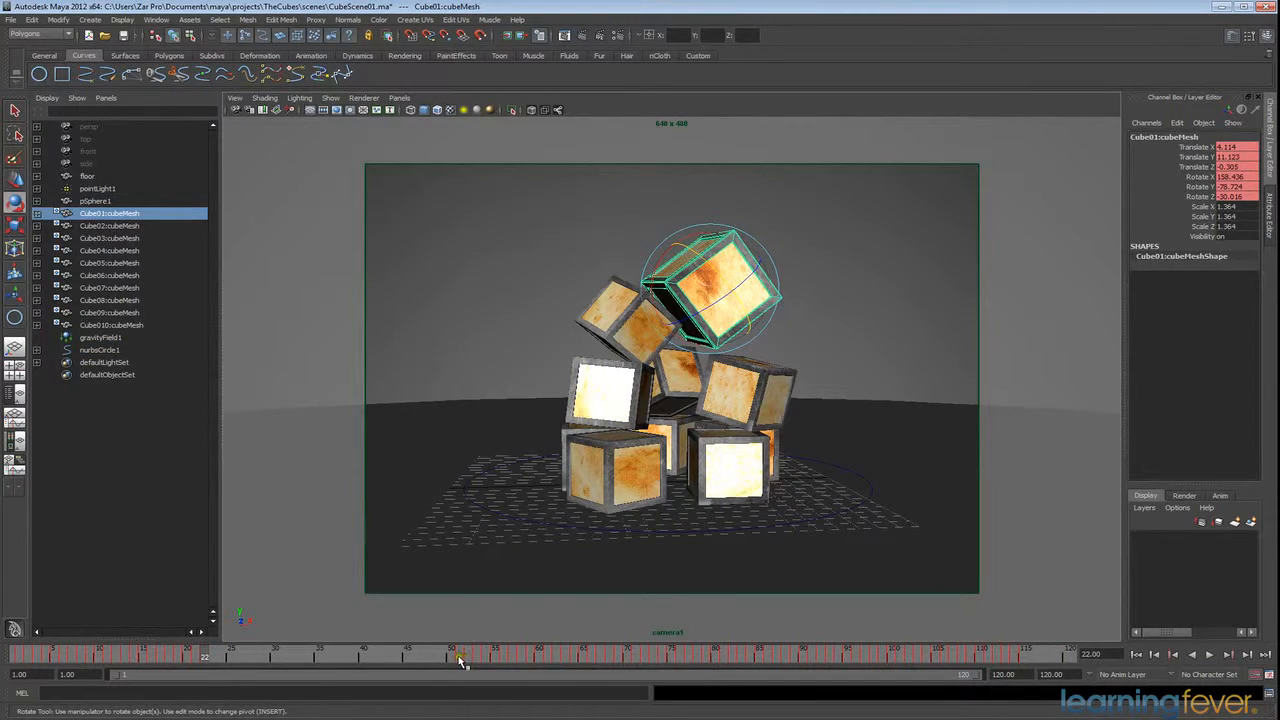
click(459, 658)
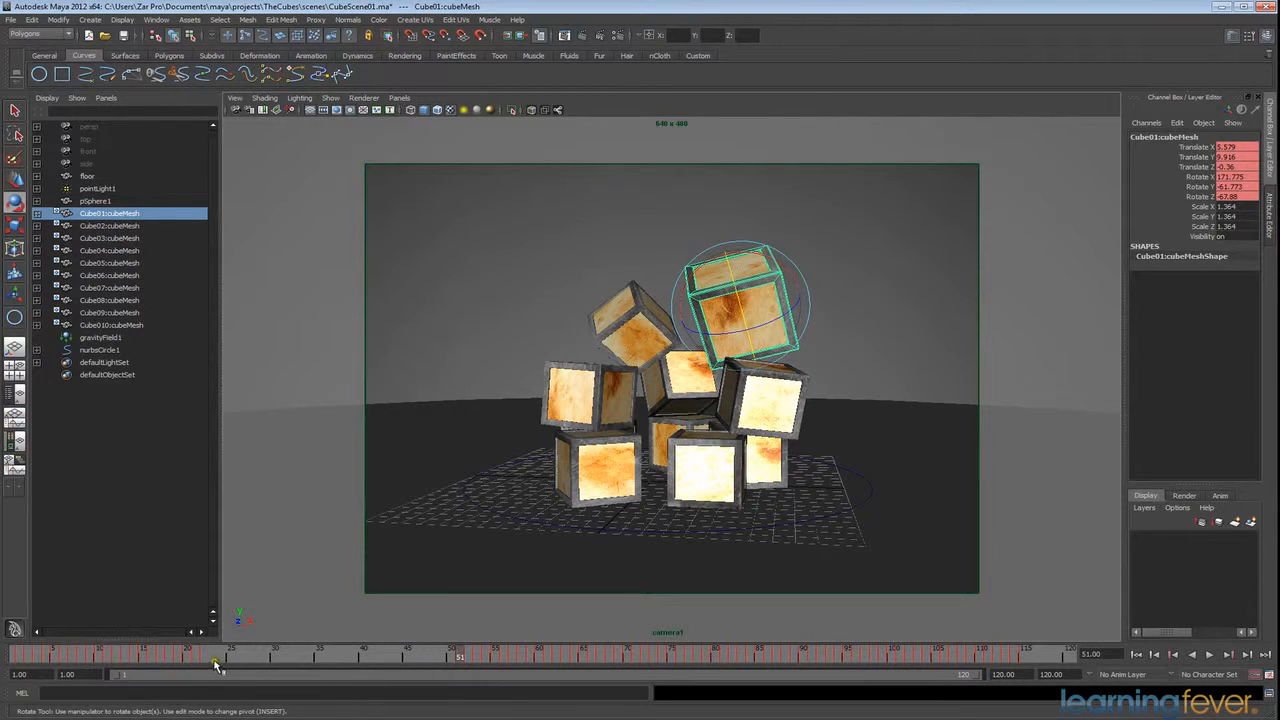
- Key the circle at frames 47 and 51, and move the frame 47 key to frame 21
click(780, 524)
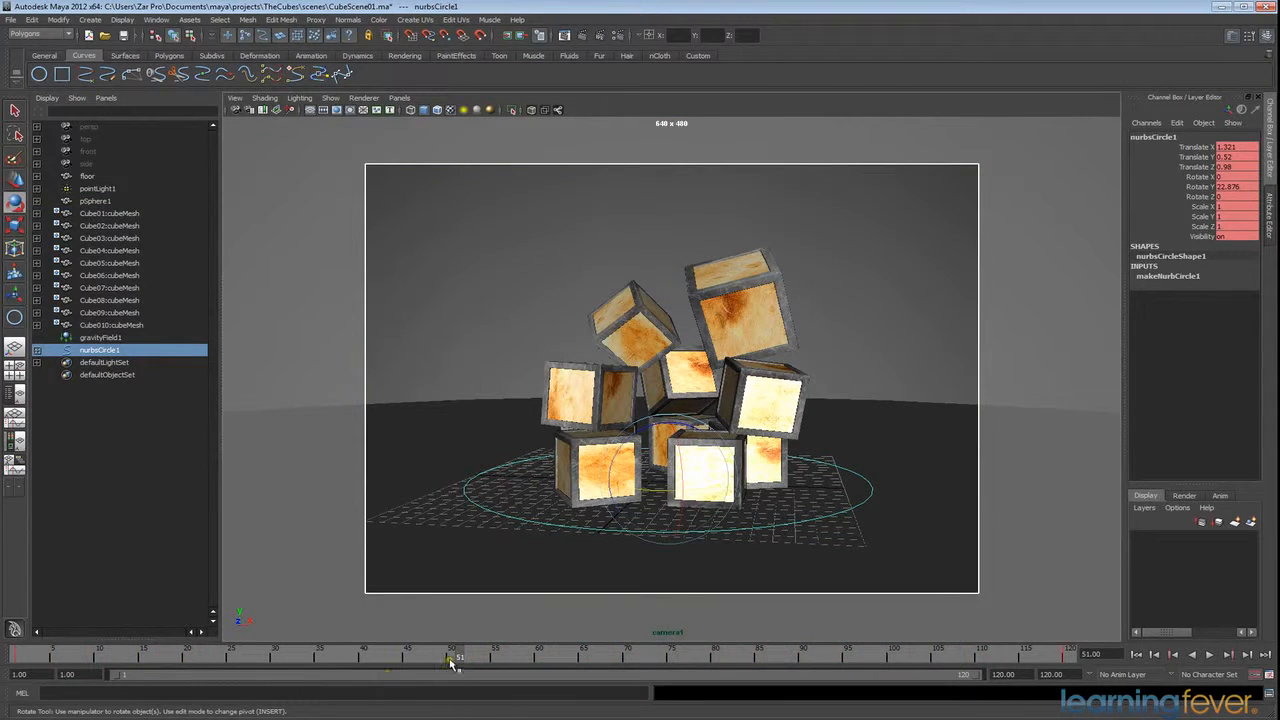
mouse_move(460, 658)
mouse_down()
mouse_move(308, 663)
mouse_move(480, 668)
mouse_move(461, 668)
mouse_up()
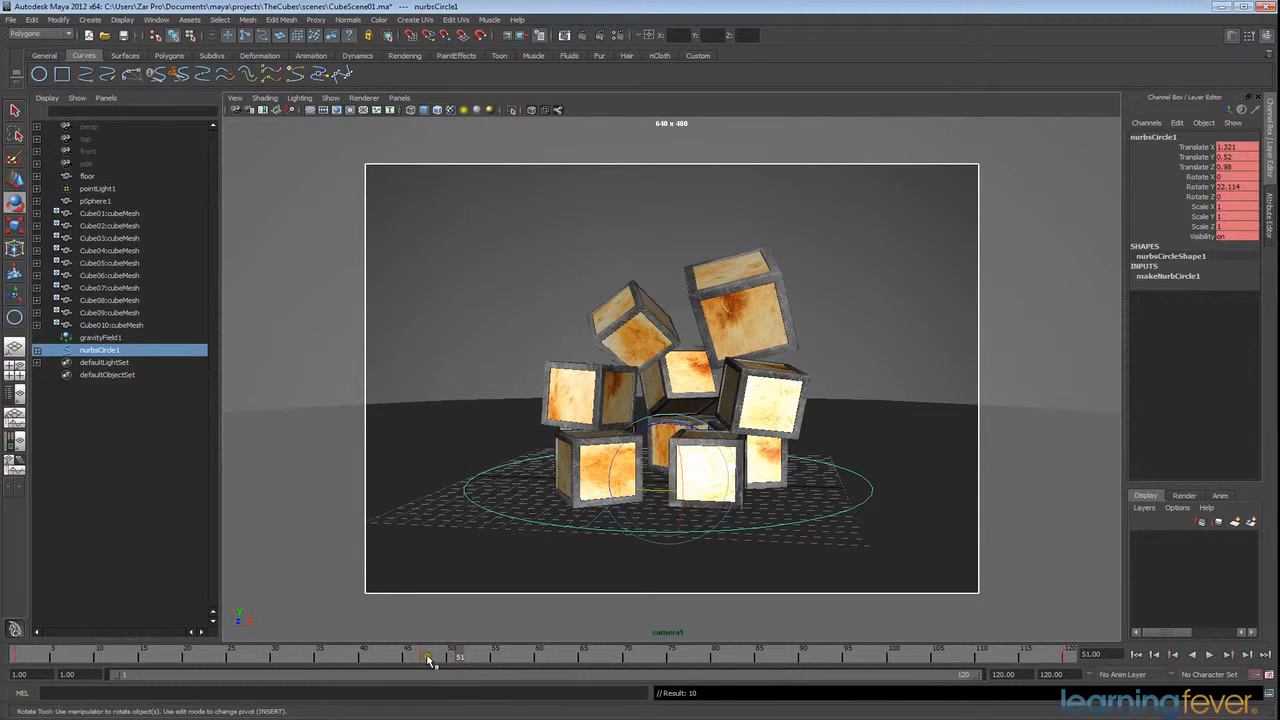
click(424, 660)
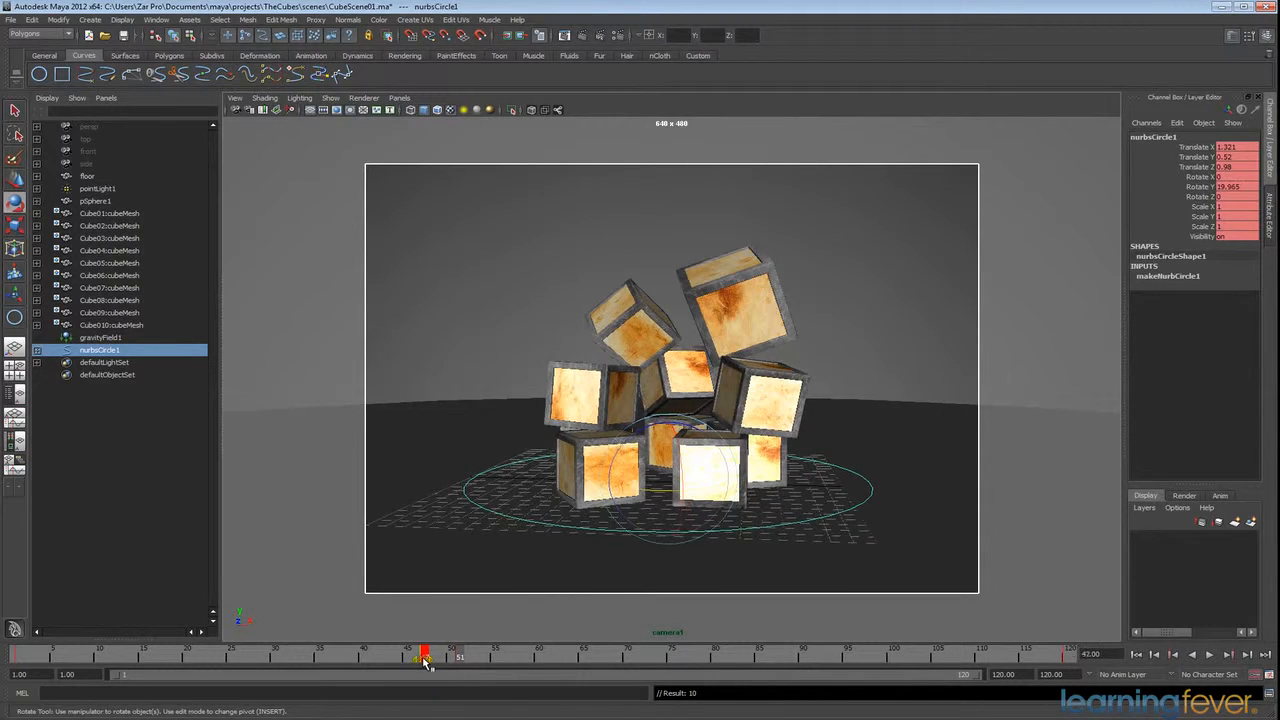
drag(424, 656, 198, 660)
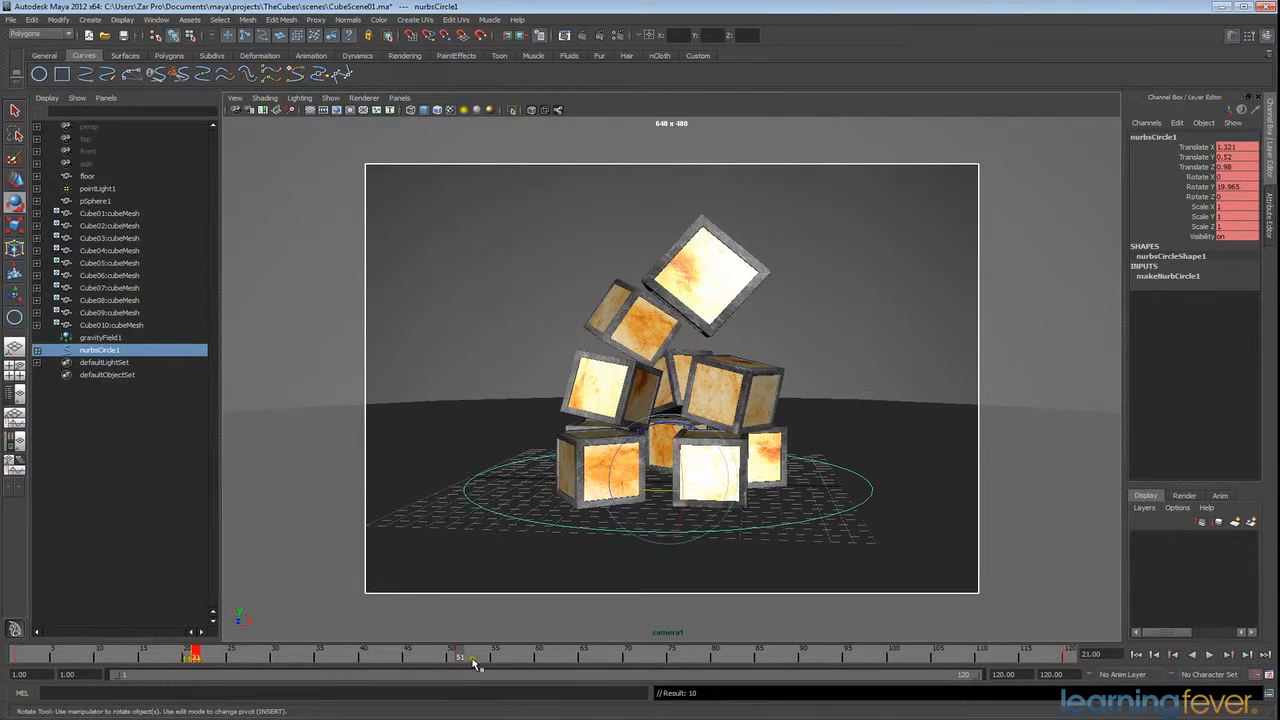
- Inspect Cube09's keys on the timeline and compare its position at frames 22 and 51
click(724, 378)
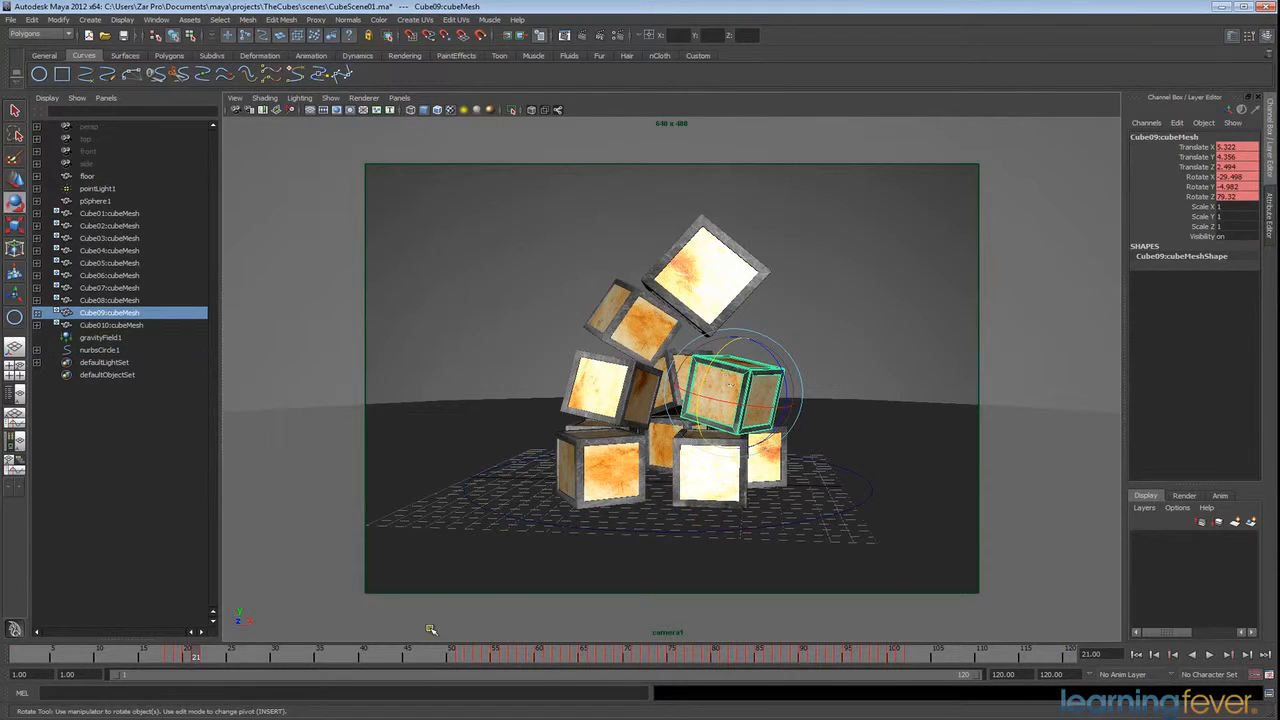
drag(197, 660, 205, 661)
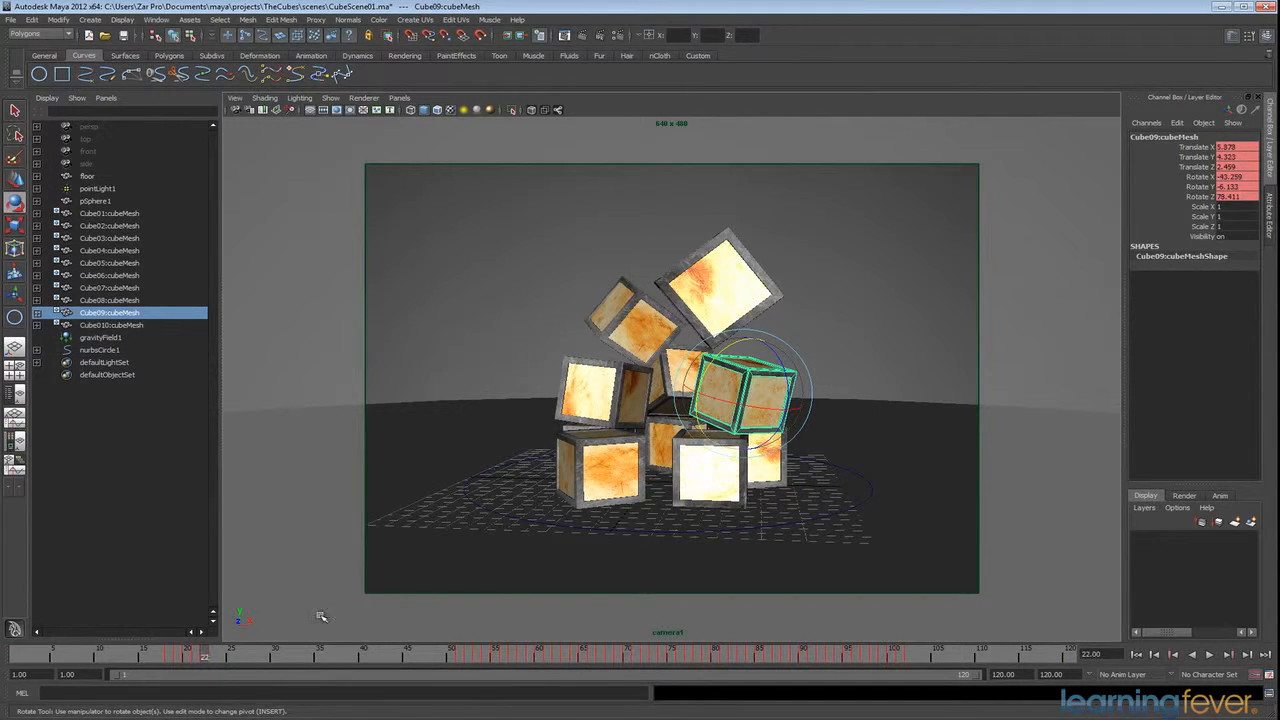
click(458, 659)
- Shift the circle's key from frame 21 to frame 22 and check the camera motion at frames 17 and 51
click(694, 532)
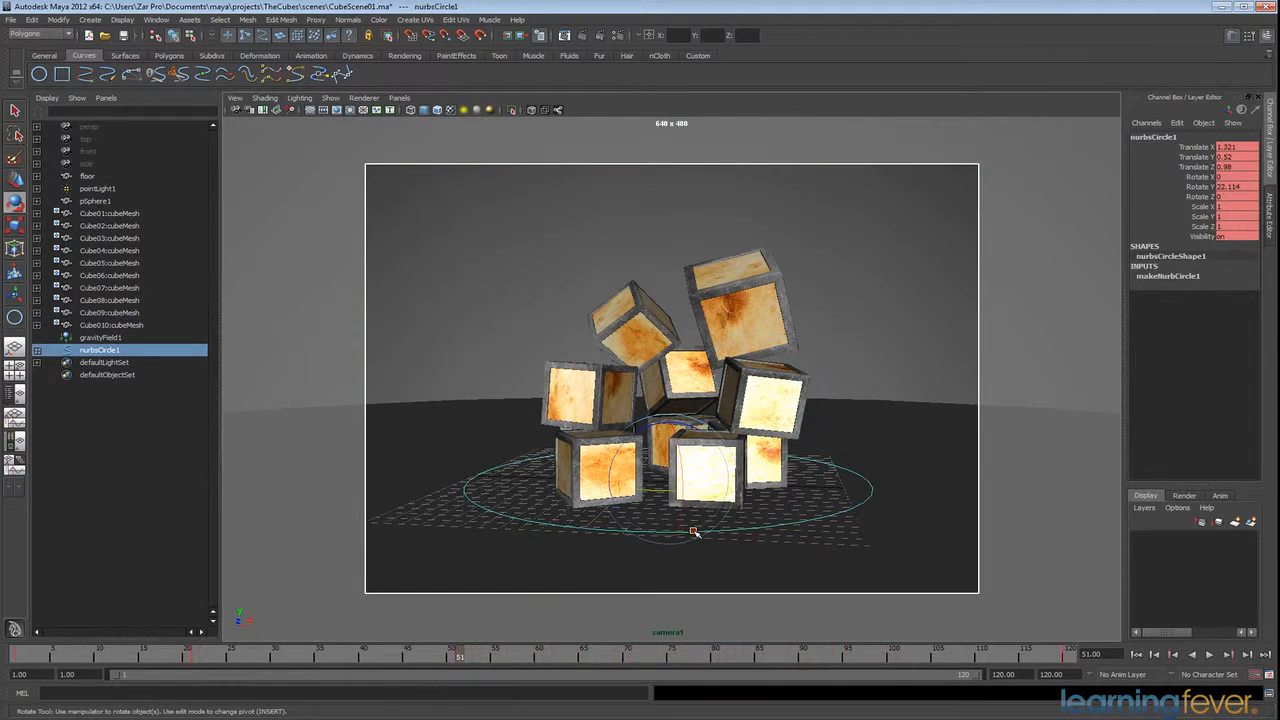
click(196, 658)
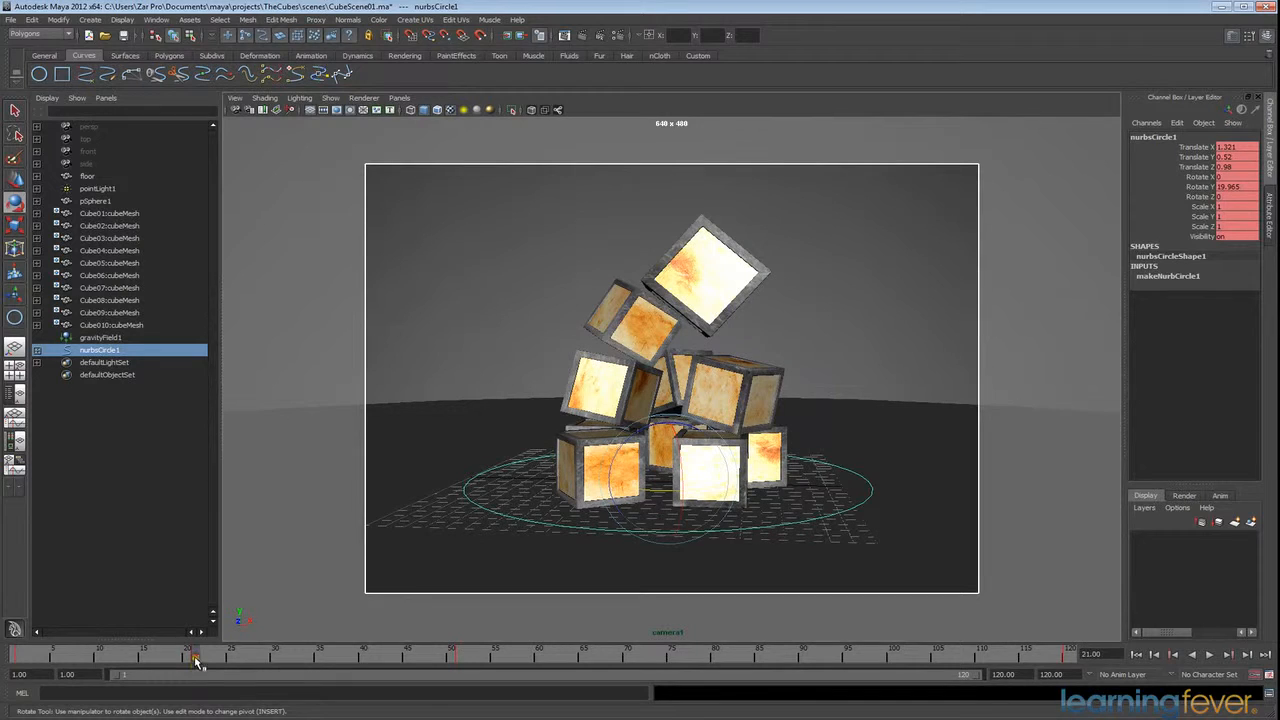
click(201, 657)
click(169, 661)
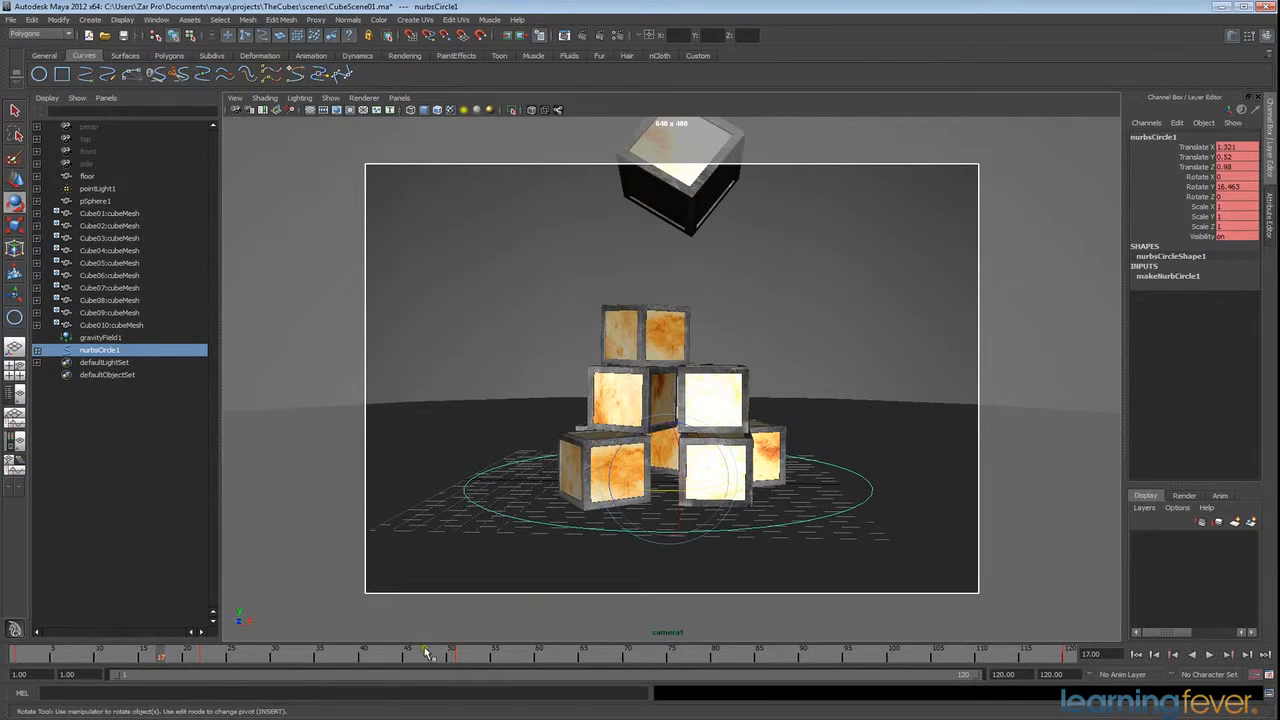
click(460, 656)
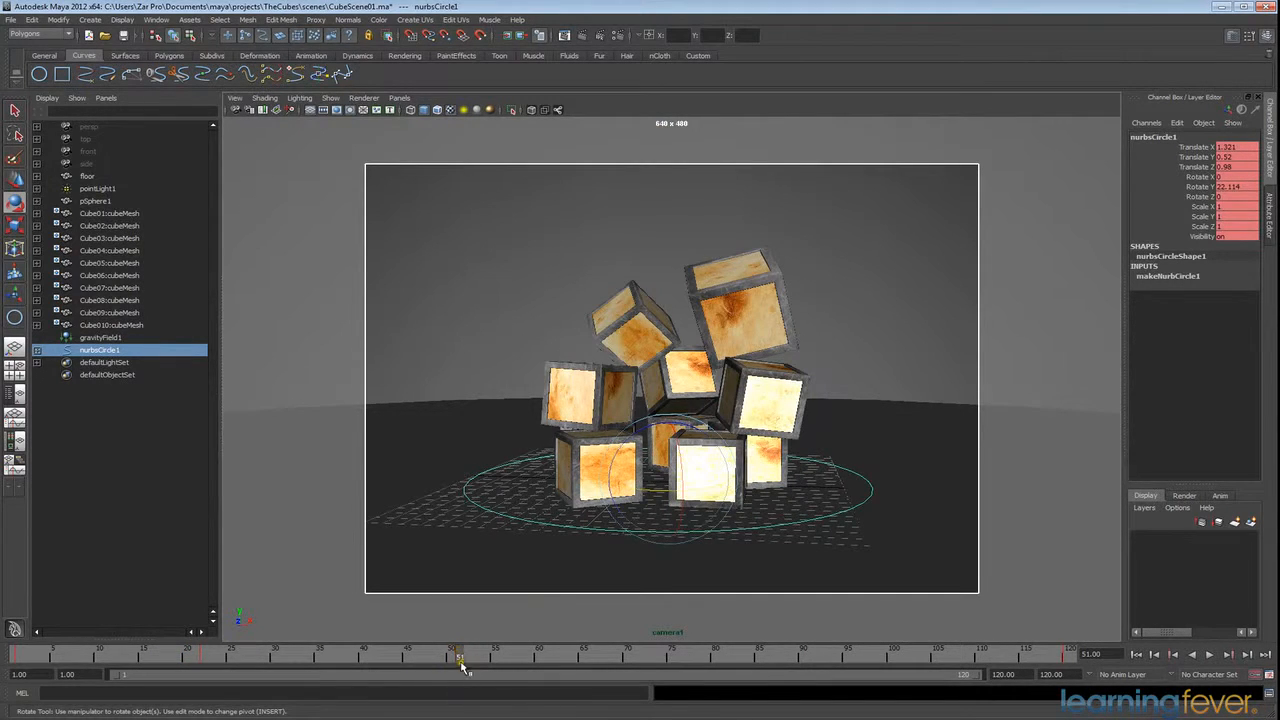
- Play the animation from frame 1 and scrub to frame 37 to review the circle-driven camera motion
click(463, 660)
drag(459, 657, 3, 677)
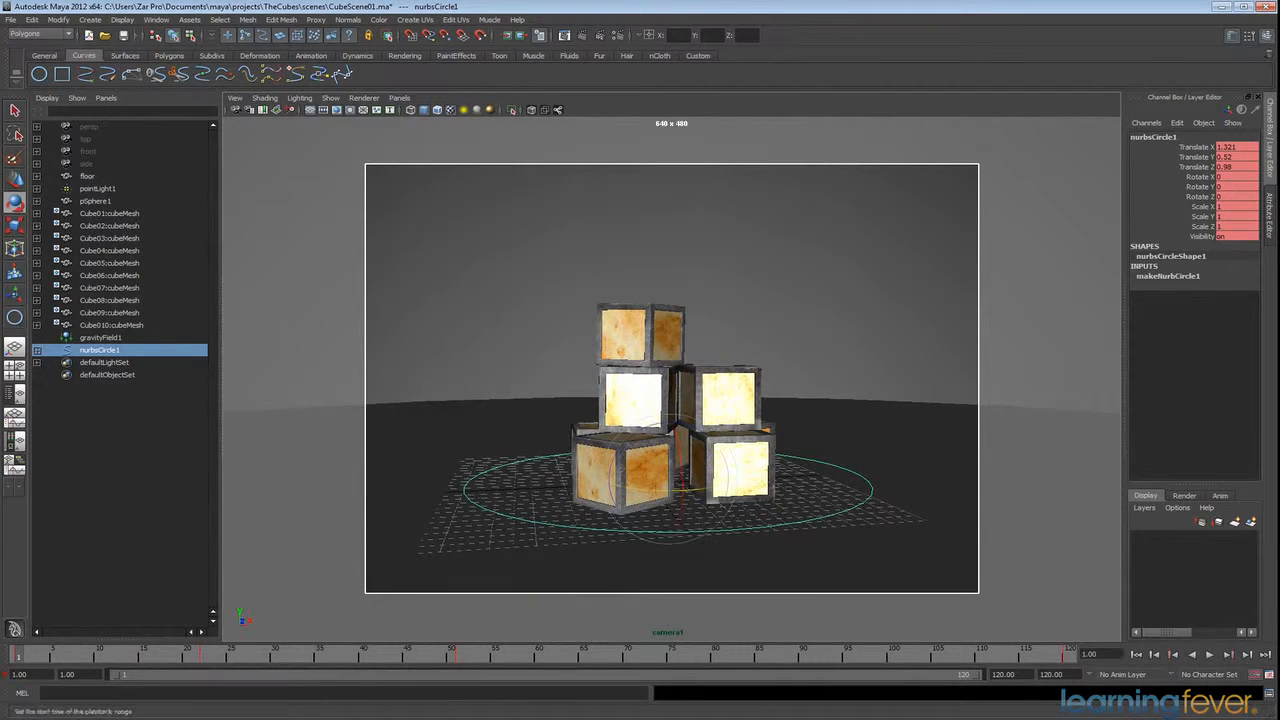
click(1209, 654)
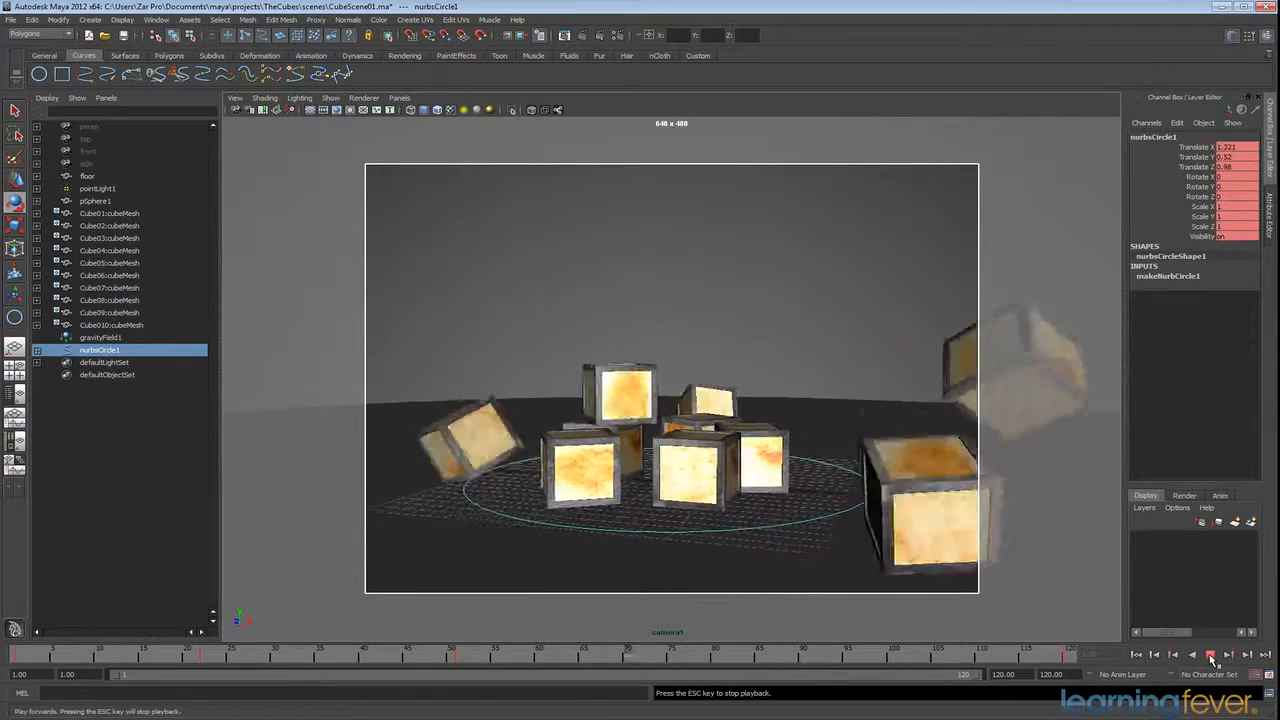
click(1210, 655)
drag(222, 661, 335, 670)
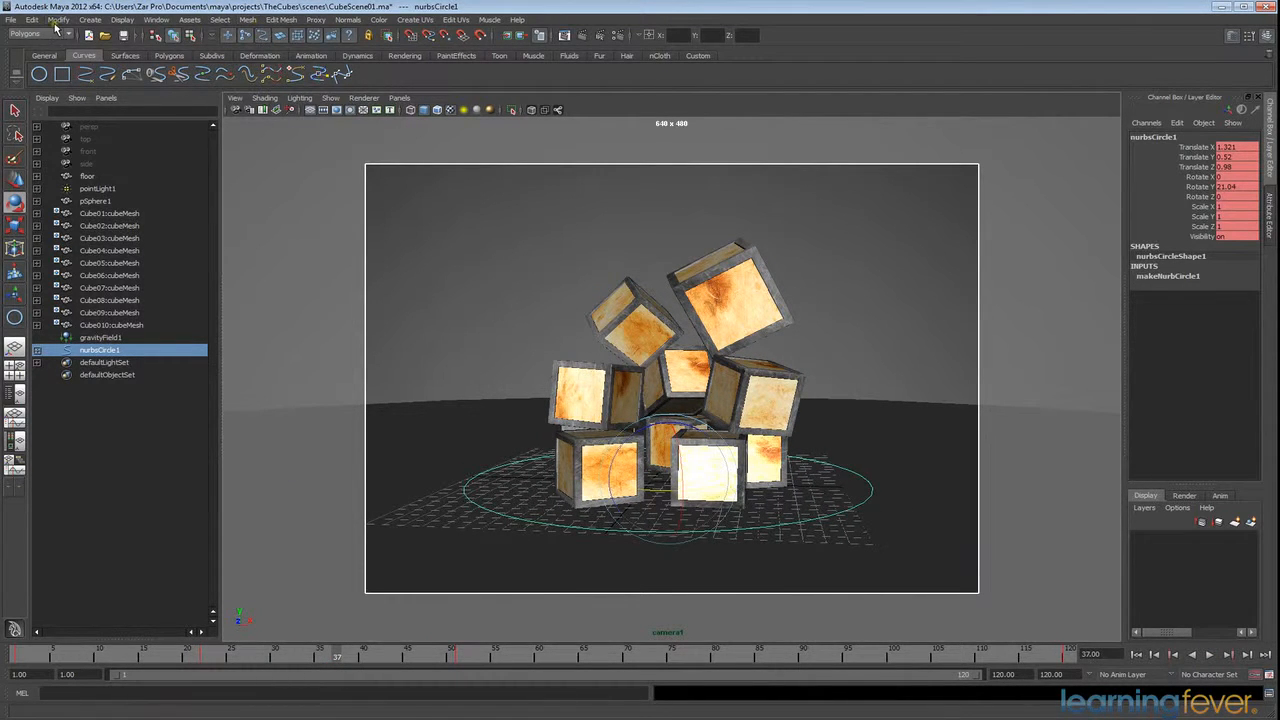
- Open the Graph Editor for nurbsCircle1 and frame all of its animation curves
click(150, 20)
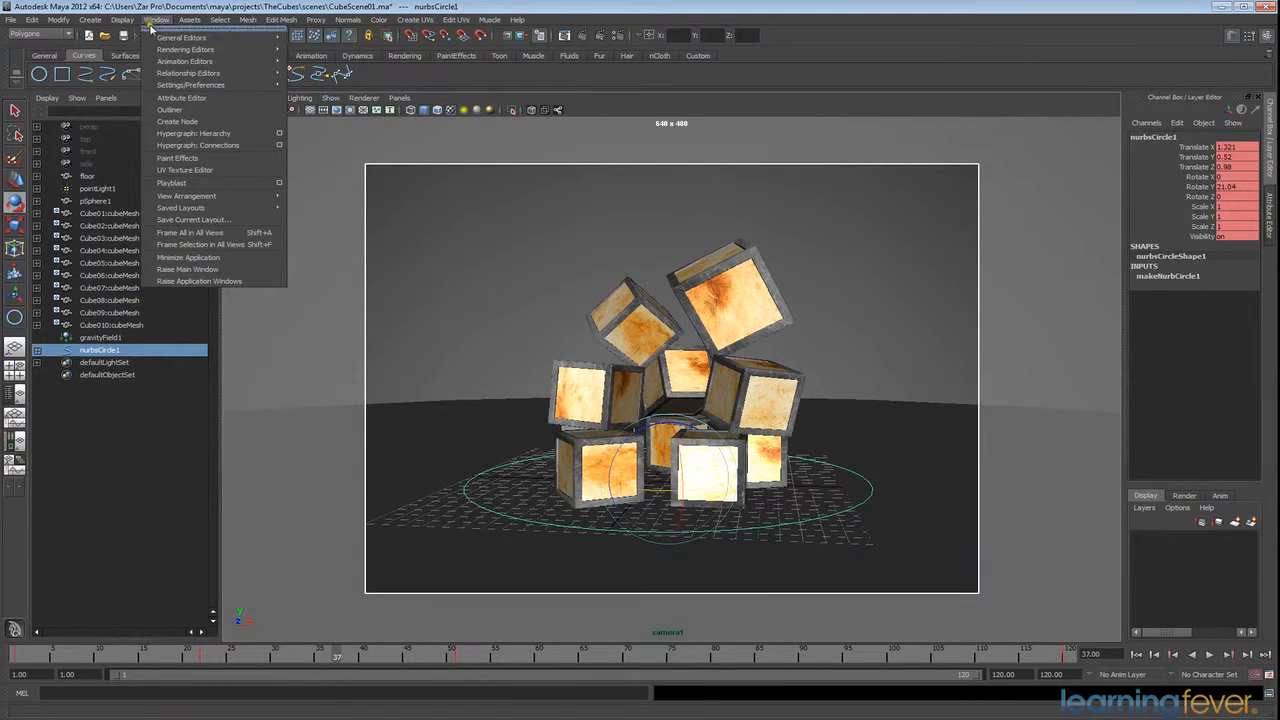
mouse_move(161, 61)
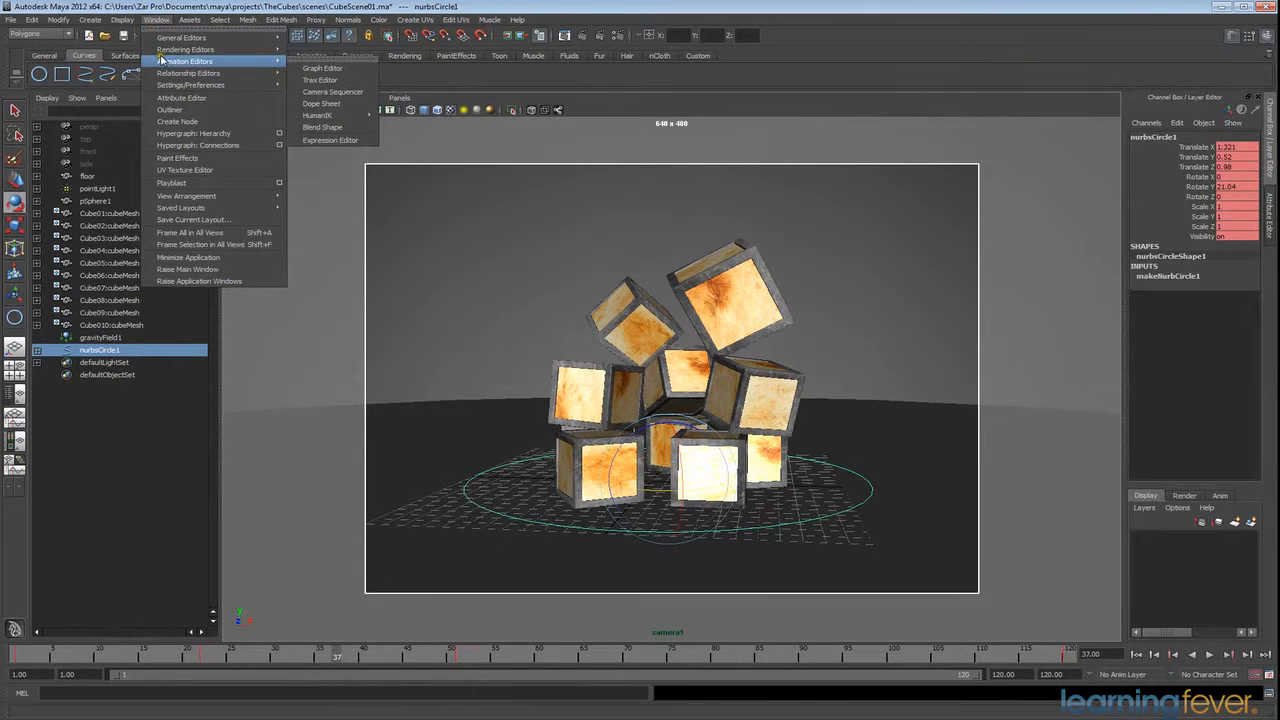
click(327, 68)
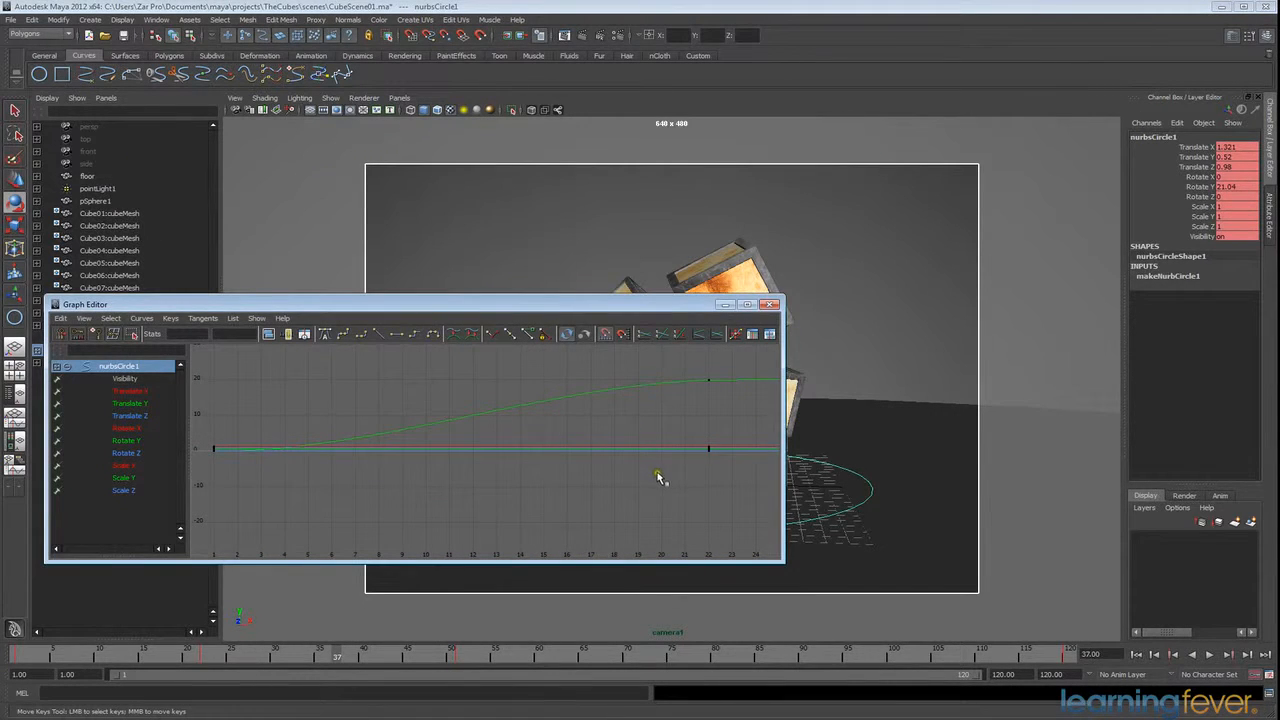
key(a)
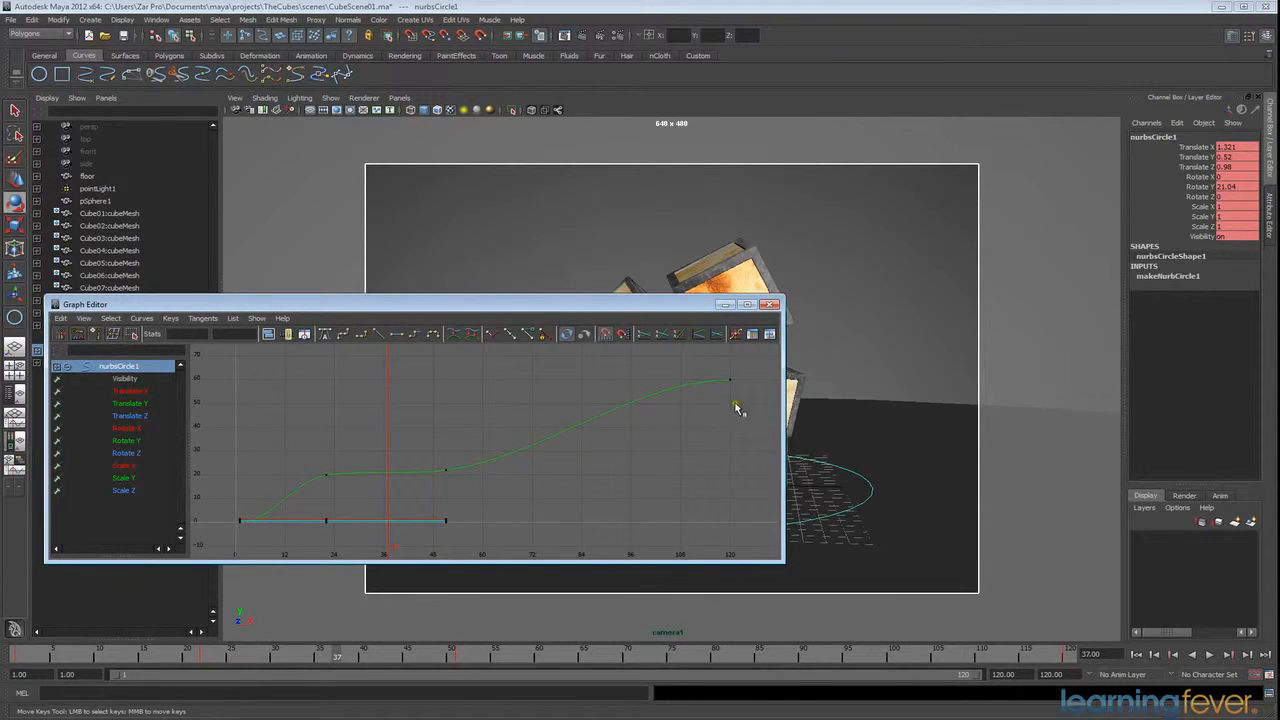
- Isolate the circle's Rotate Y curve and give all of its keys linear tangents
click(125, 441)
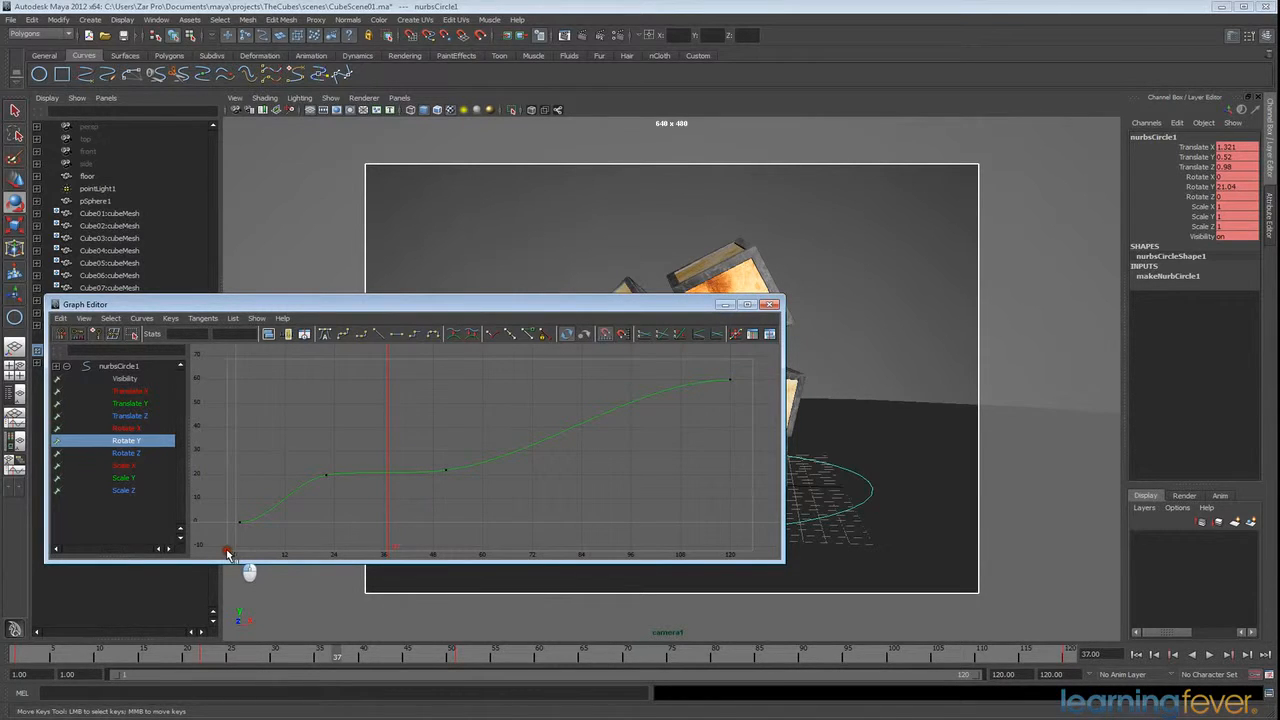
drag(775, 355, 228, 553)
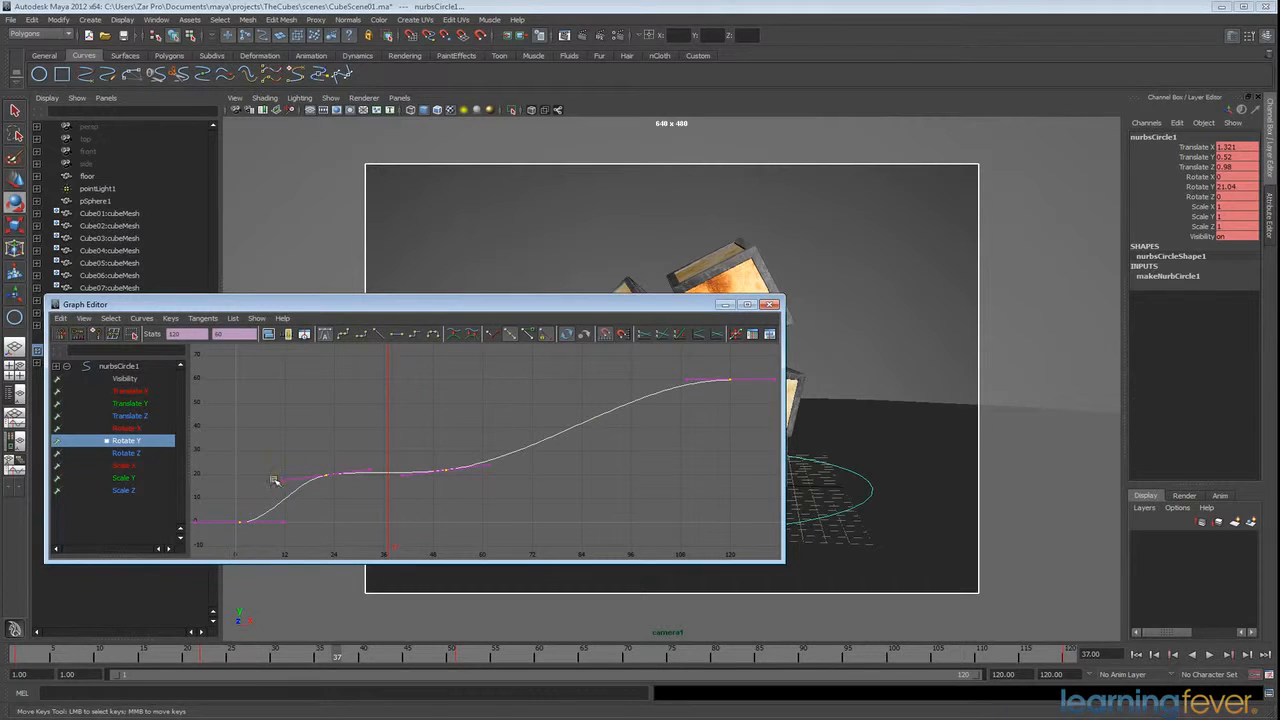
click(377, 336)
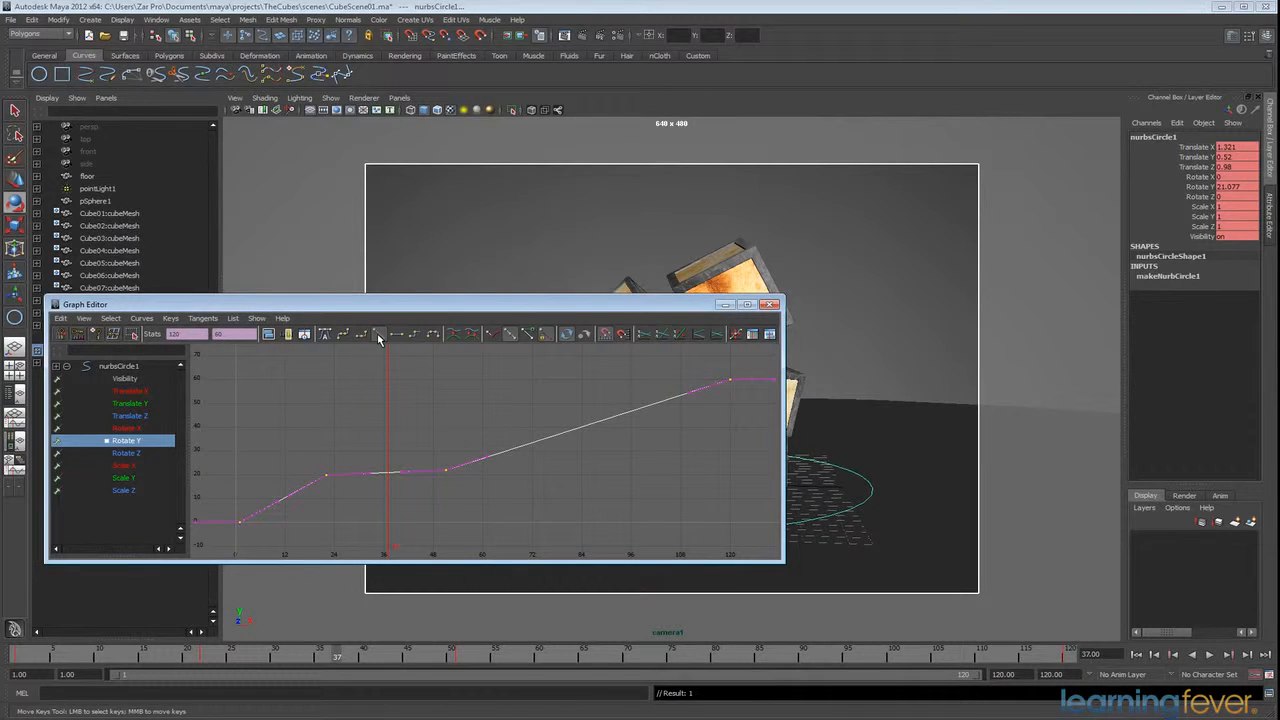
drag(548, 306, 577, 363)
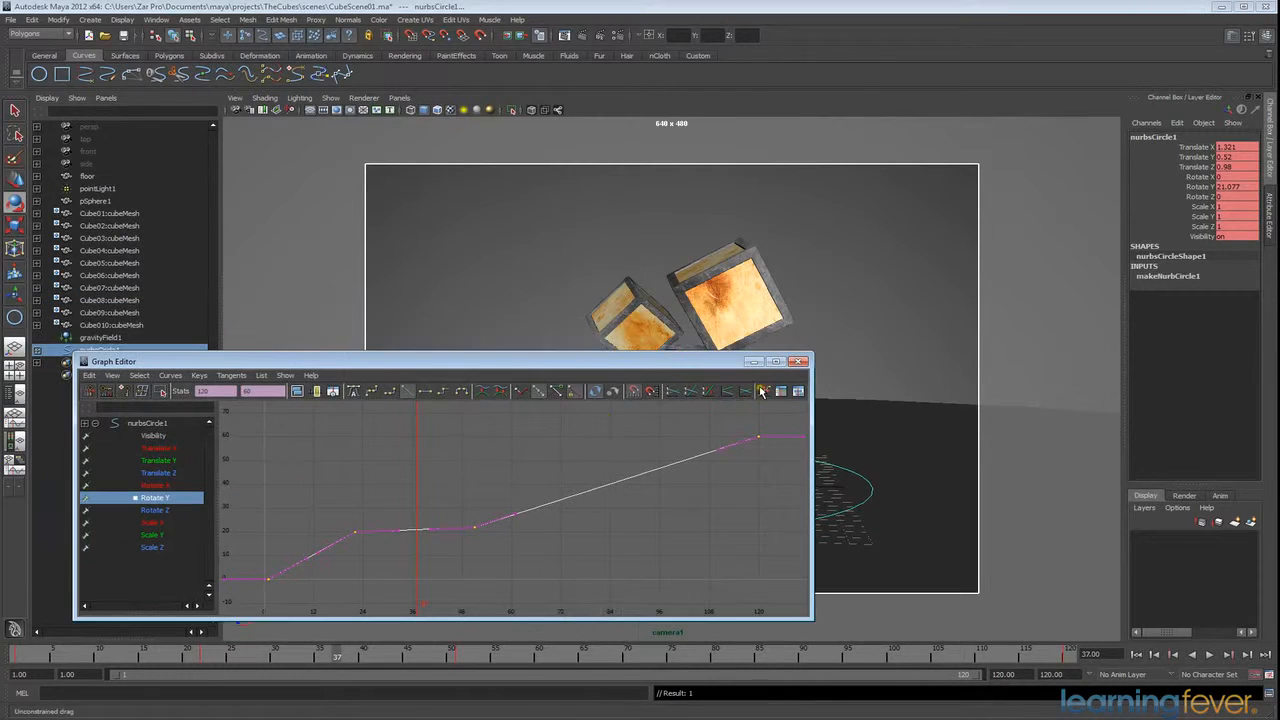
click(755, 362)
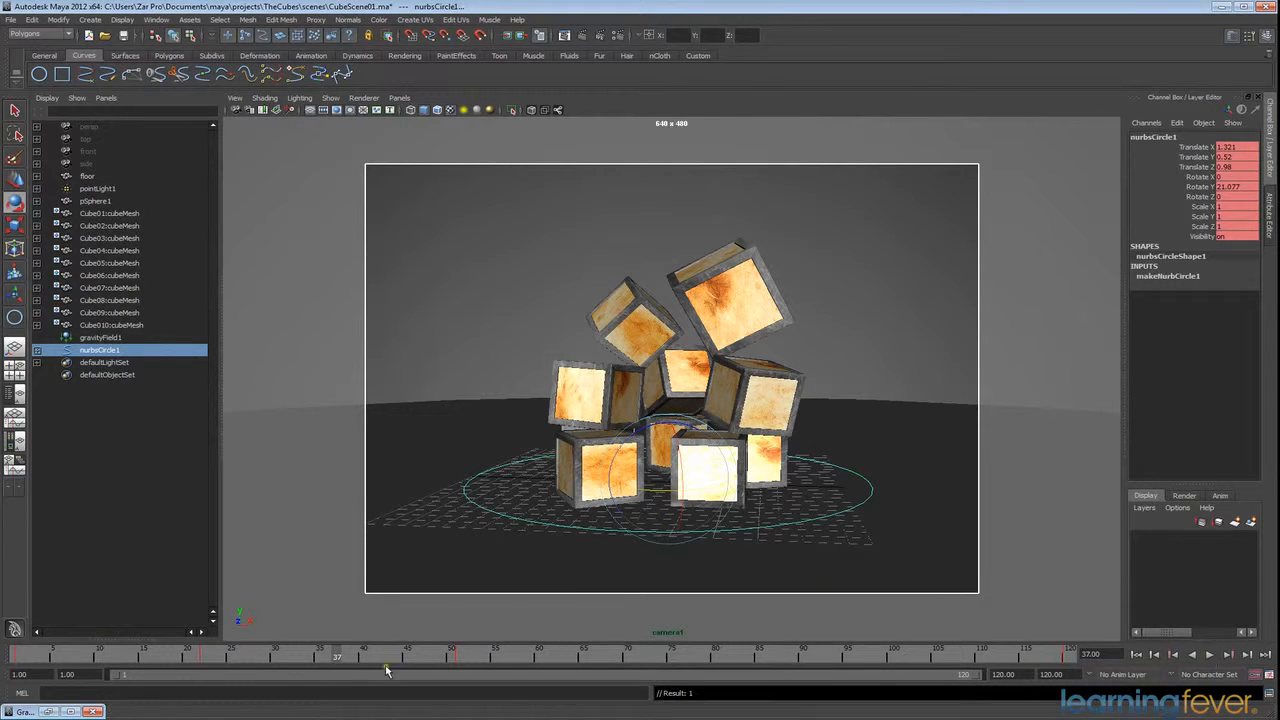
- Play the animation from frame 1 to about frame 90 to check the camera's linear rotation
drag(319, 665, 12, 652)
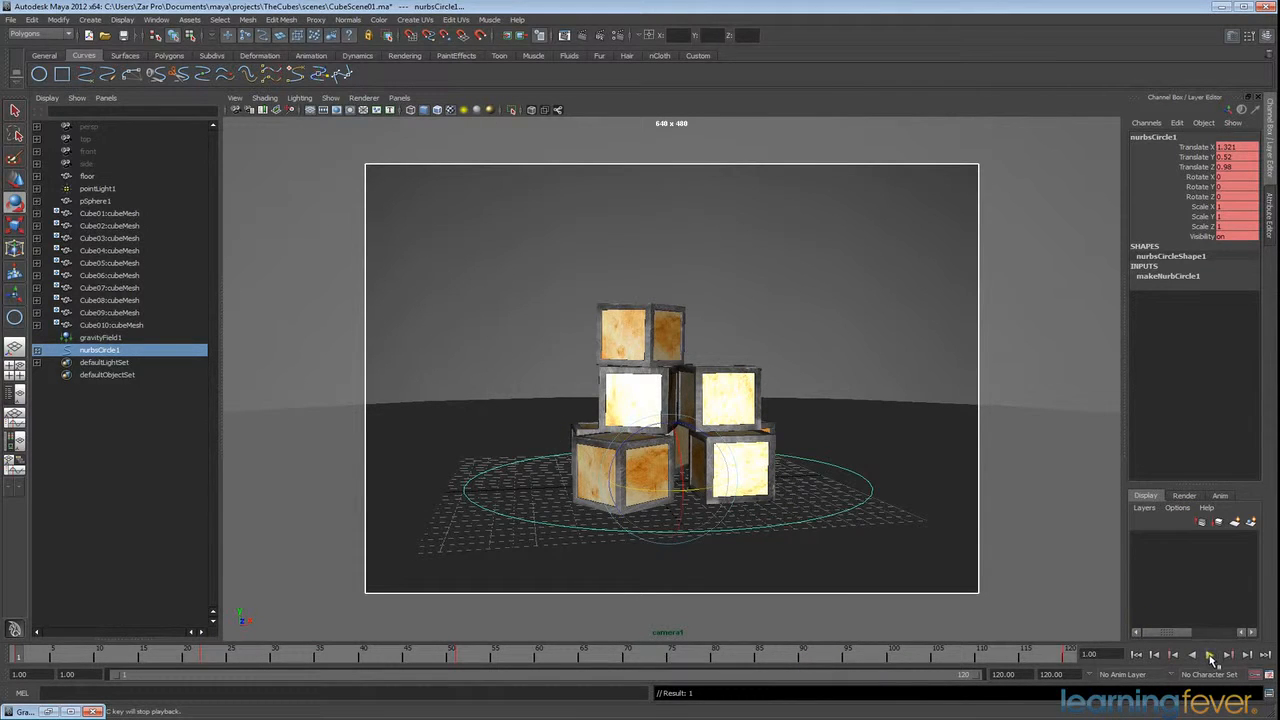
click(1210, 655)
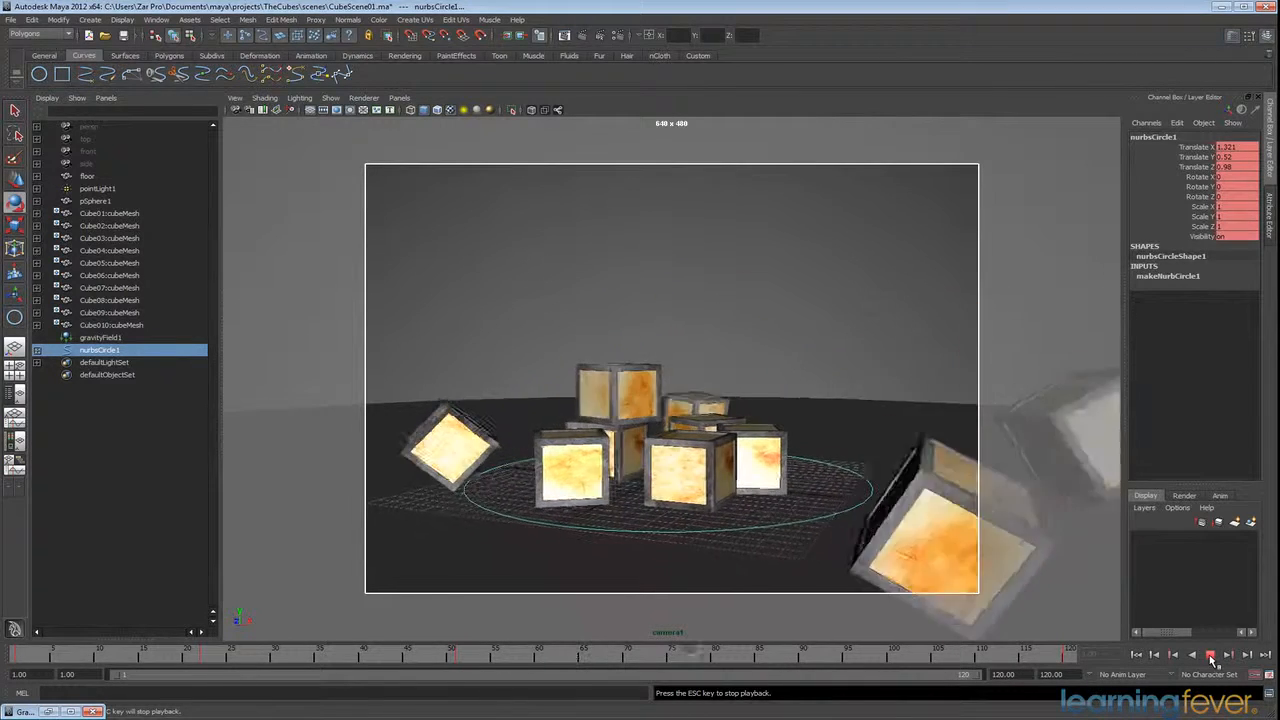
click(1211, 655)
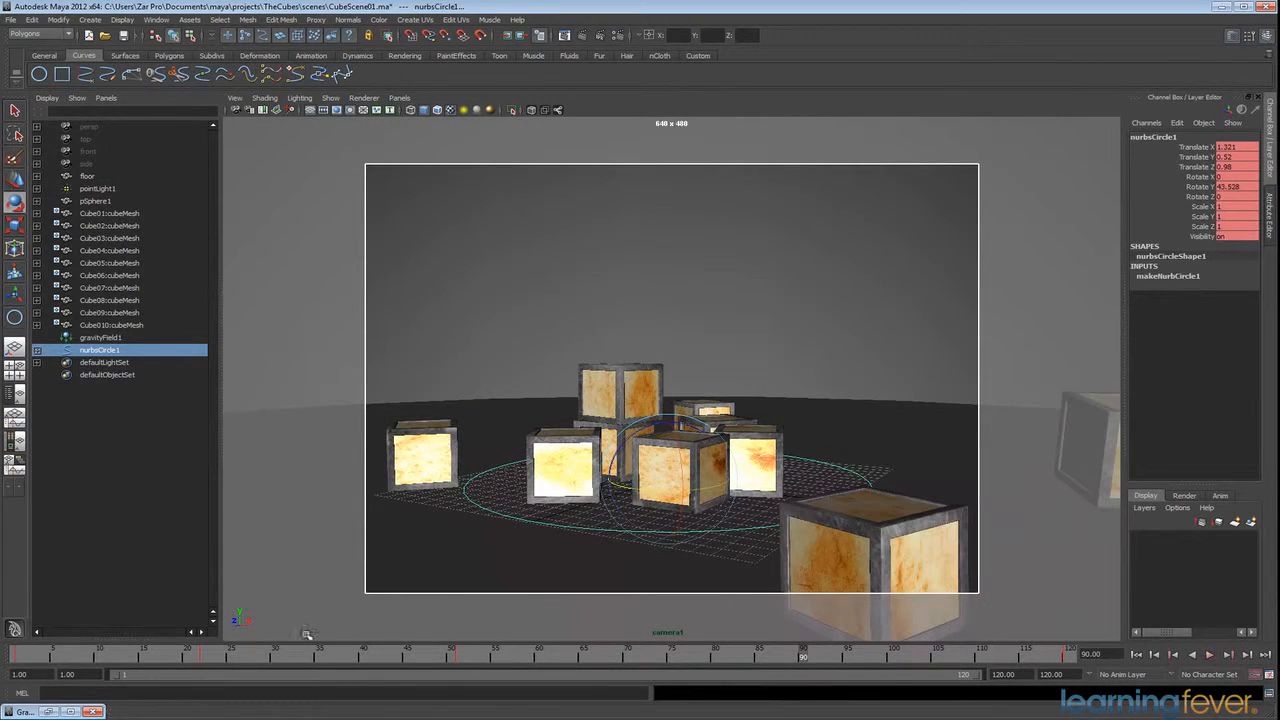
- Lower the Rotate Y key at frame 1 to about -20.87 in the Graph Editor
click(47, 712)
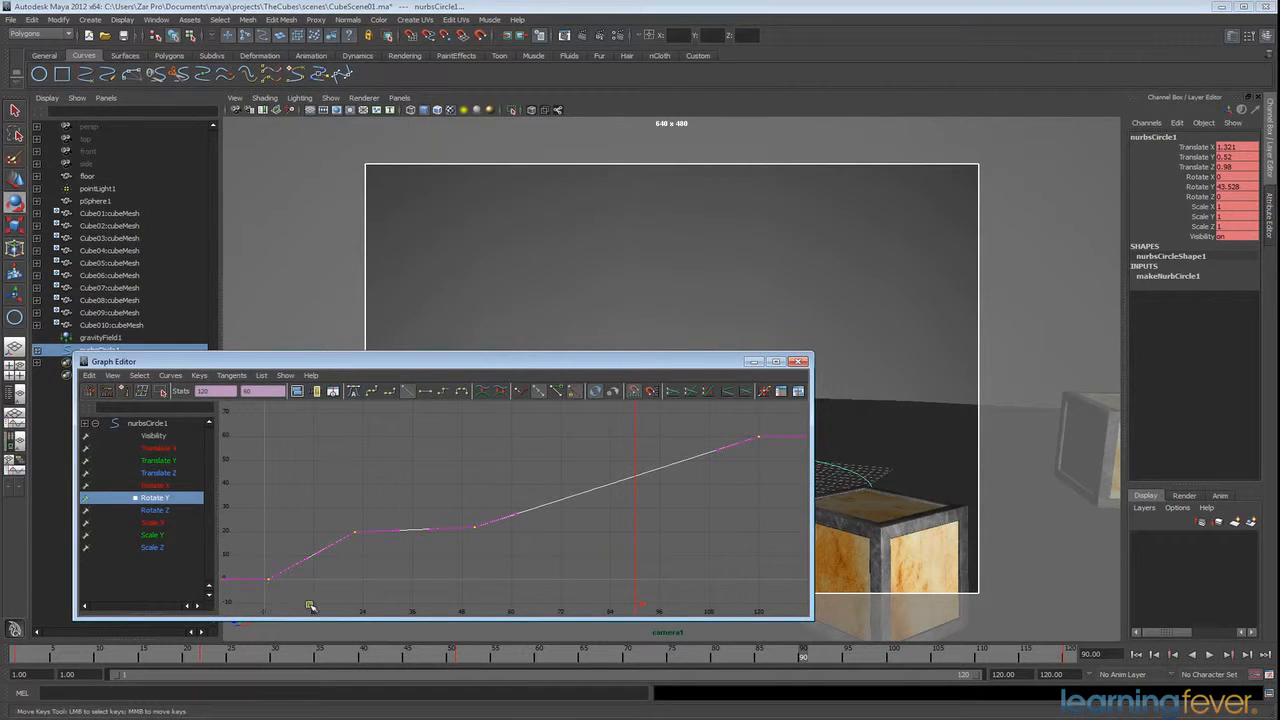
drag(251, 561, 287, 598)
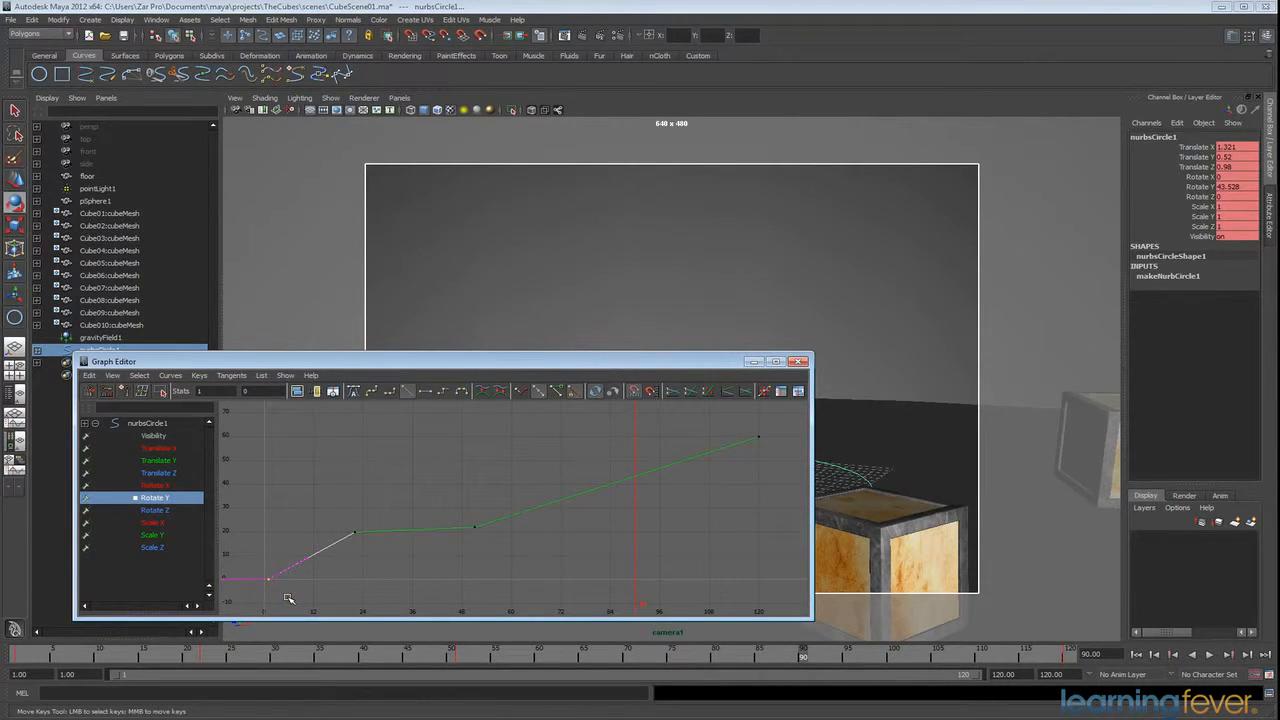
key(w)
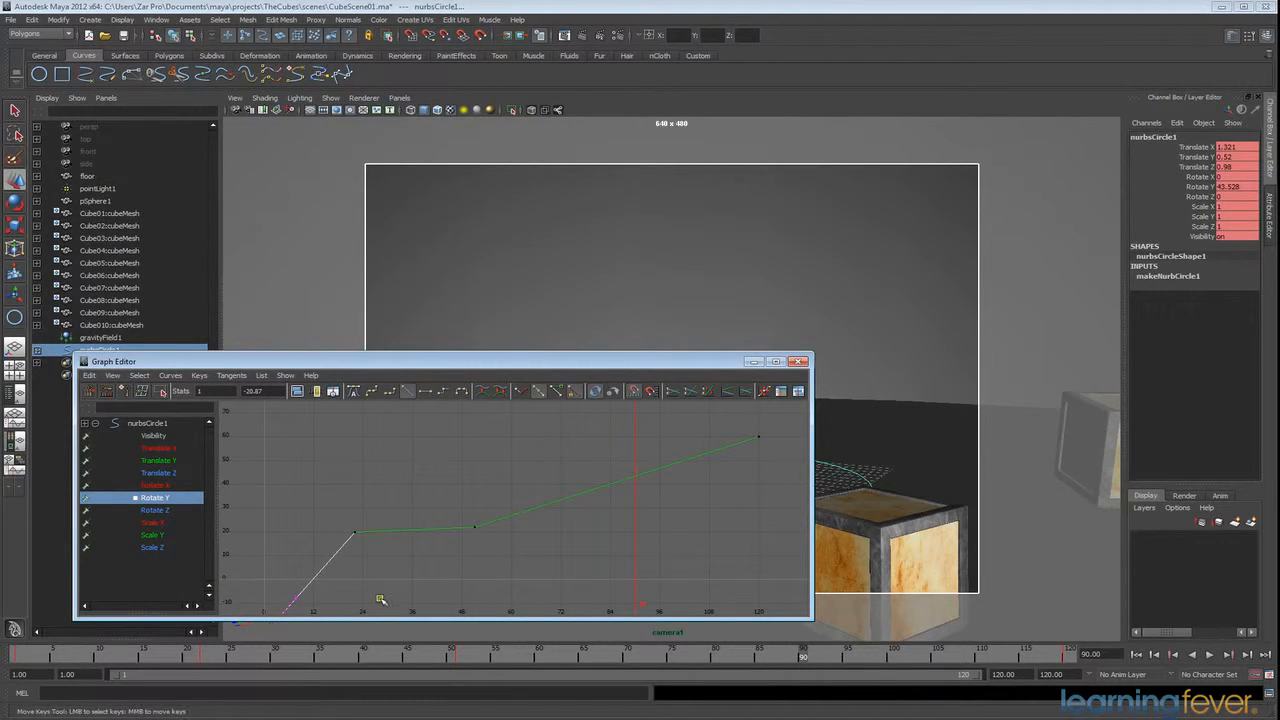
alt+middle_drag(395, 558, 393, 534)
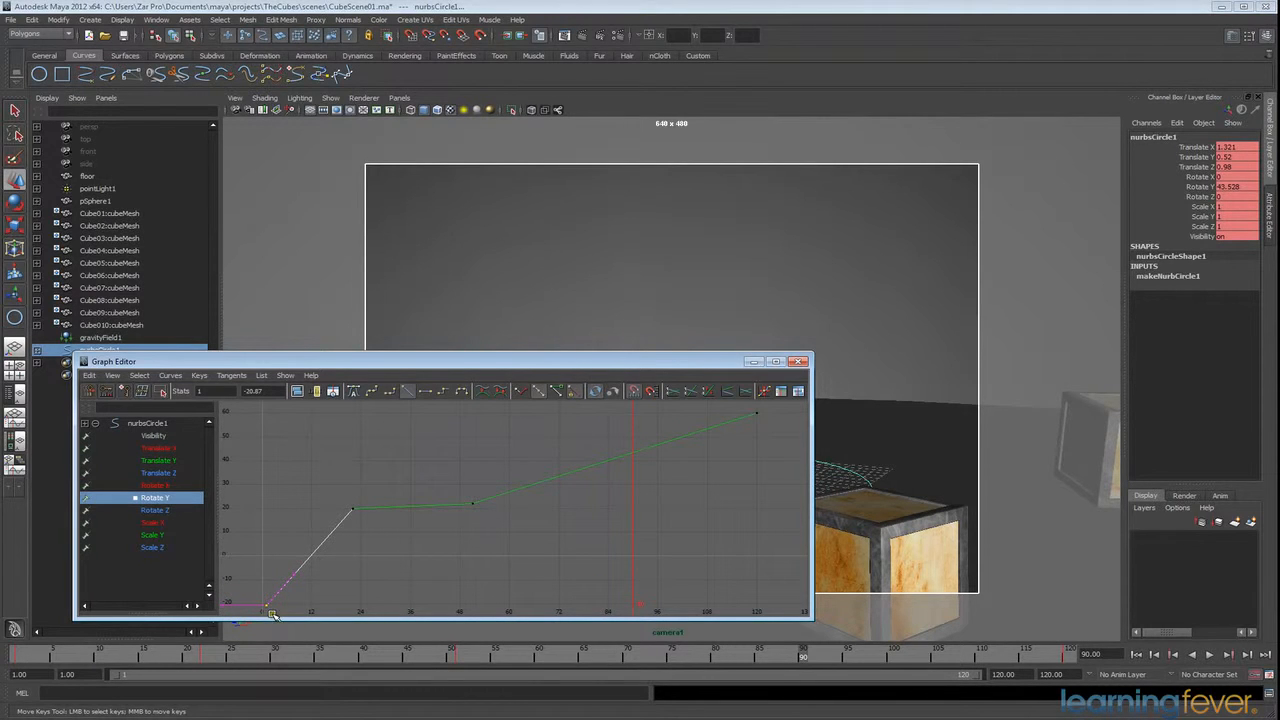
- Raise the Rotate Y key at frame 120 to about 80.61 and play the animation from frame 1
alt+middle_drag(571, 537, 535, 563)
click(662, 478)
middle_drag(665, 475, 666, 423)
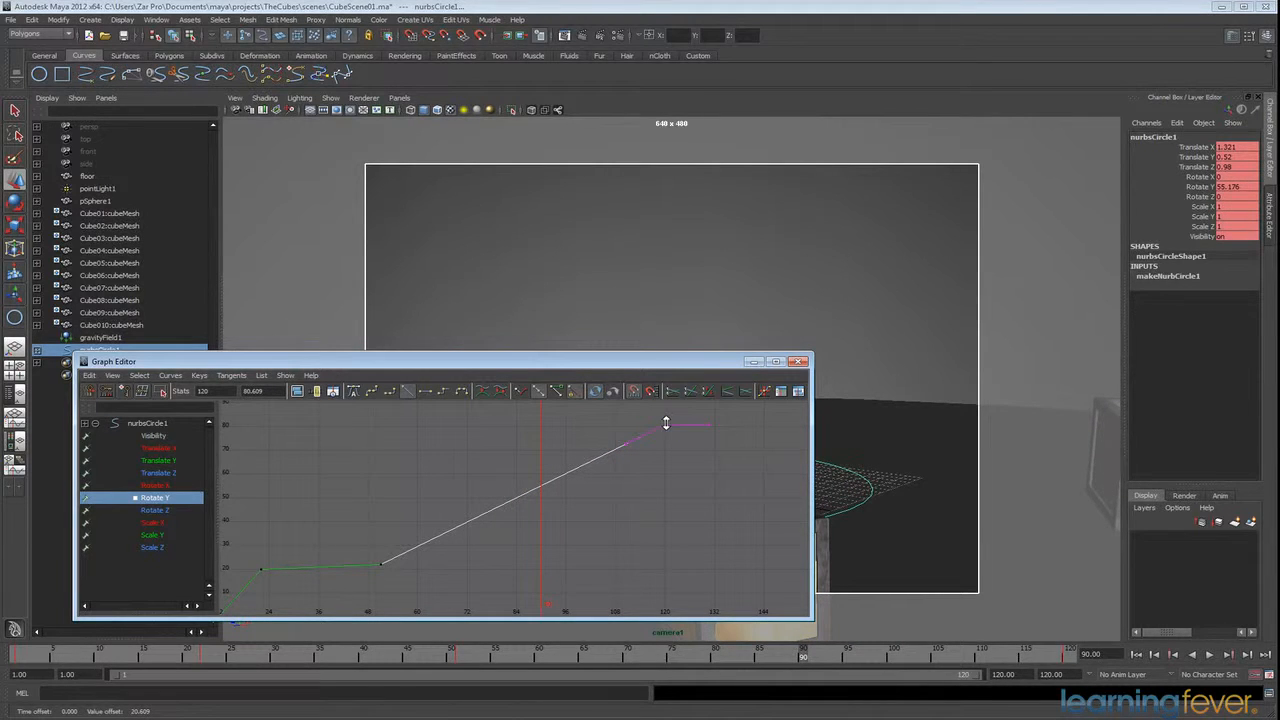
click(754, 362)
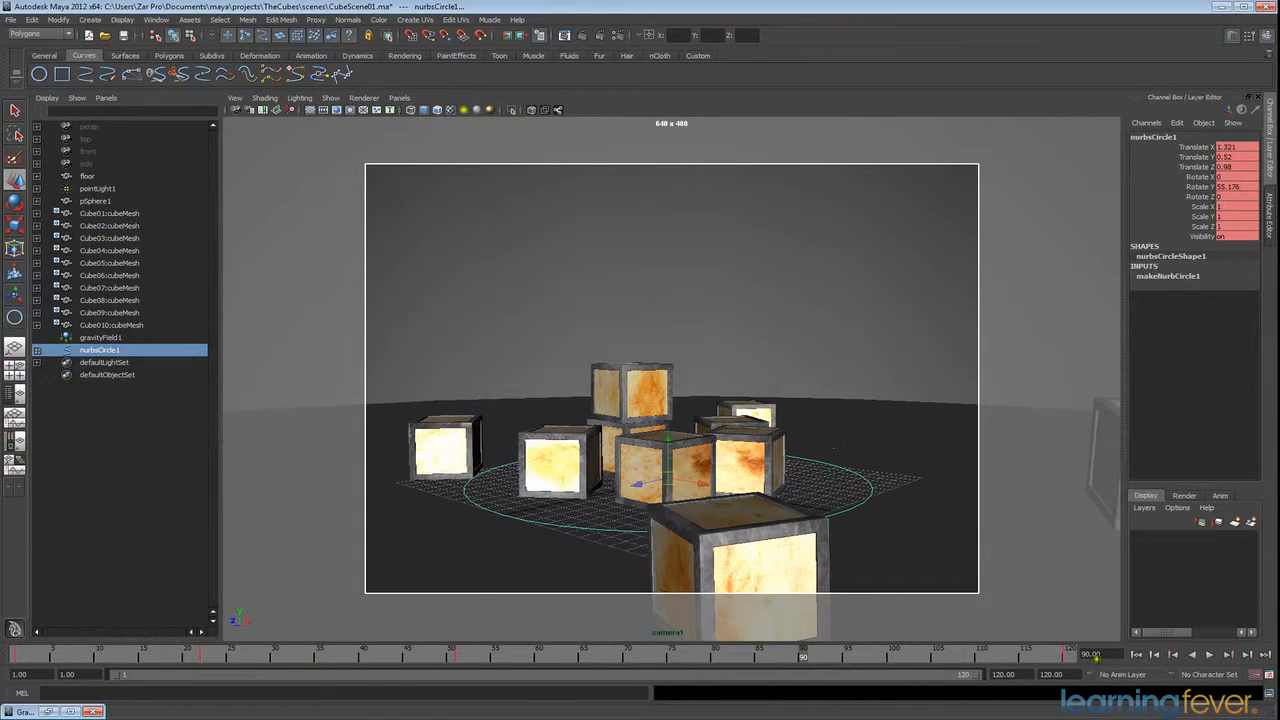
click(1136, 655)
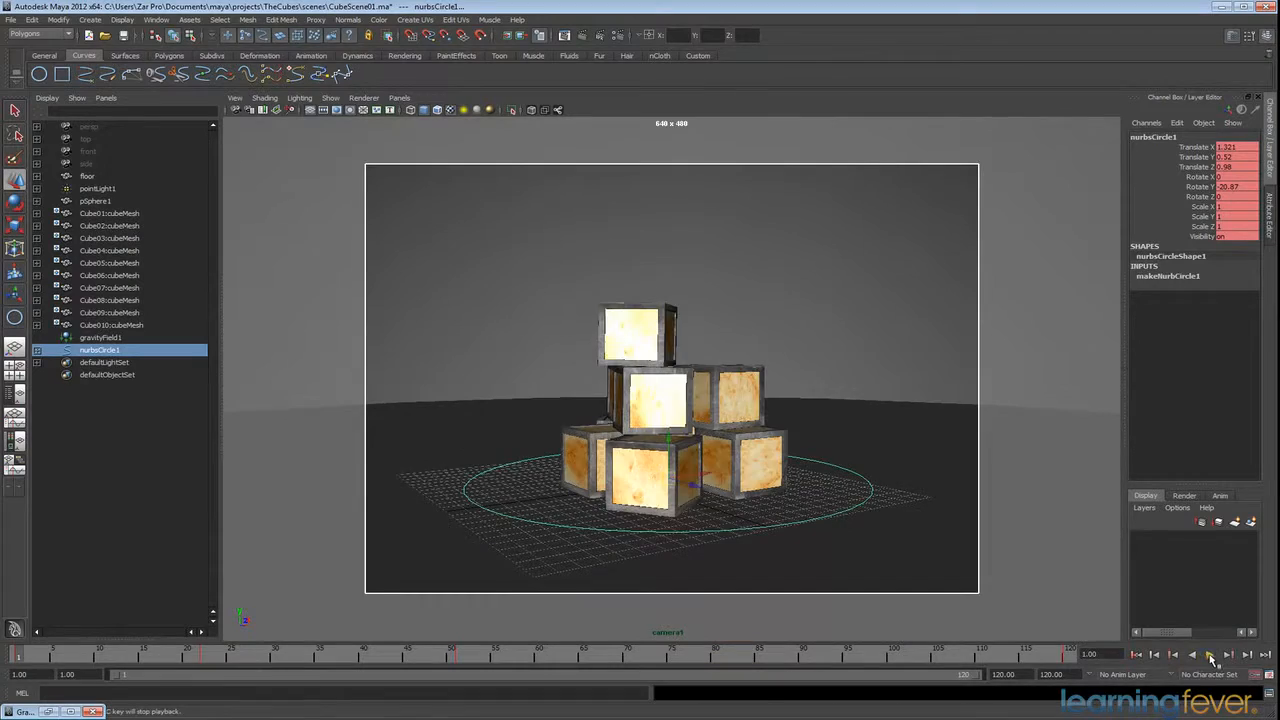
click(1210, 655)
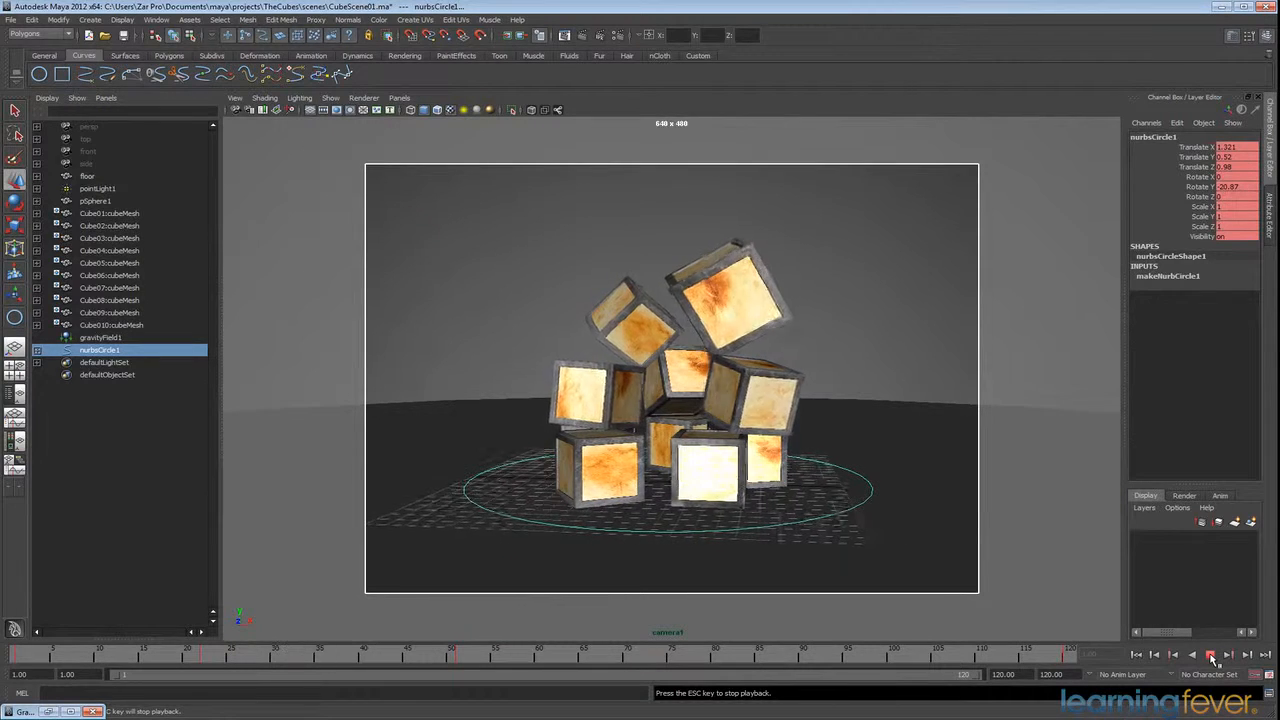
- Raise the Rotate Y key at frame 51 to about 26.55 and replay the animation from the start
click(48, 713)
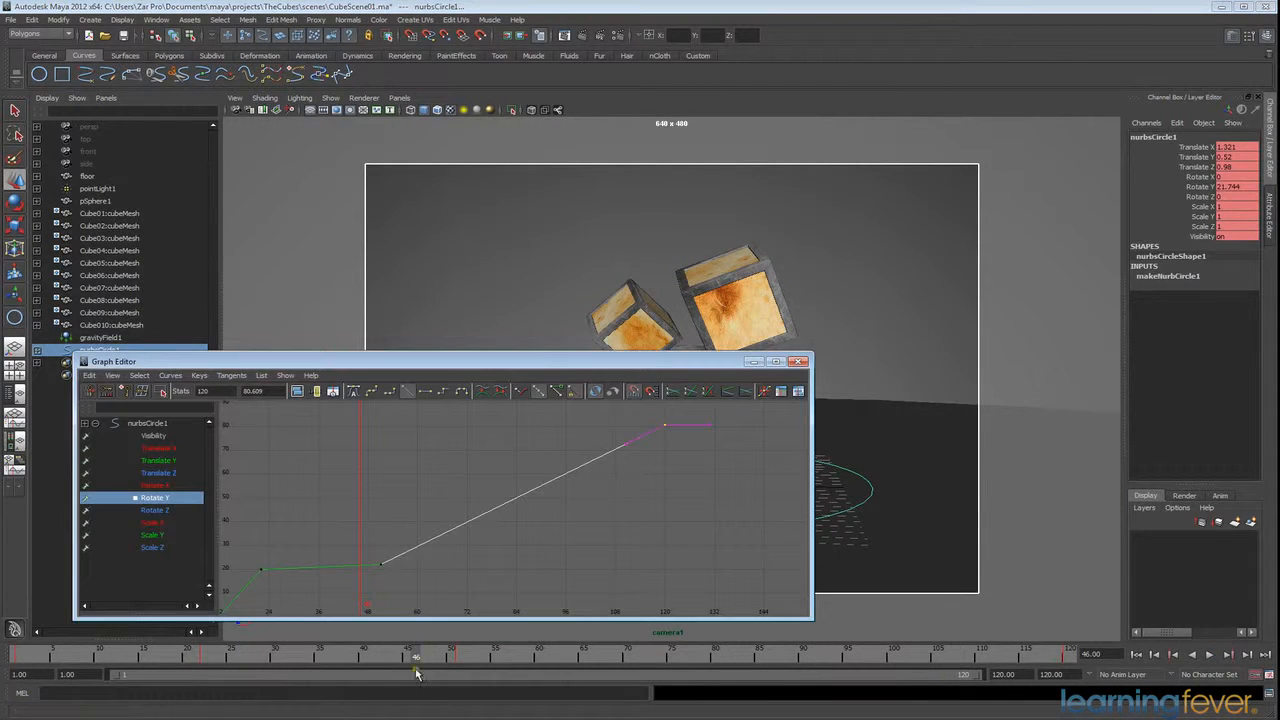
click(384, 567)
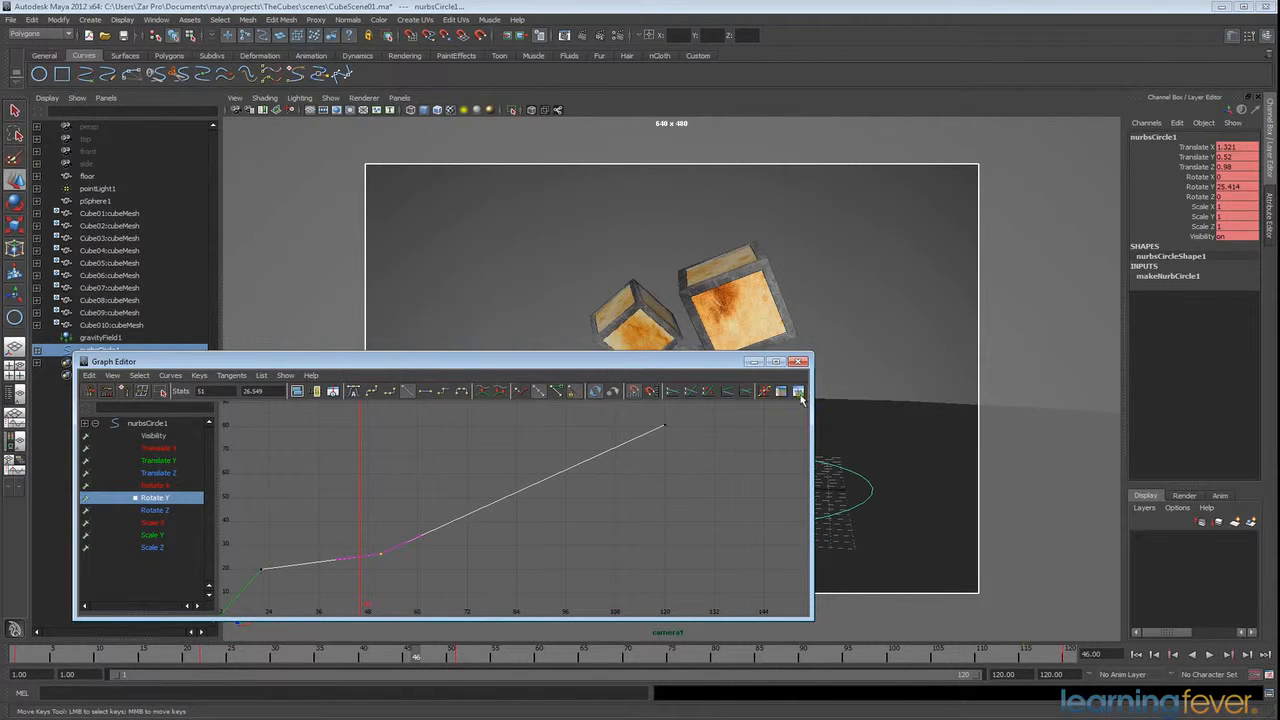
click(753, 361)
click(1138, 655)
click(1210, 655)
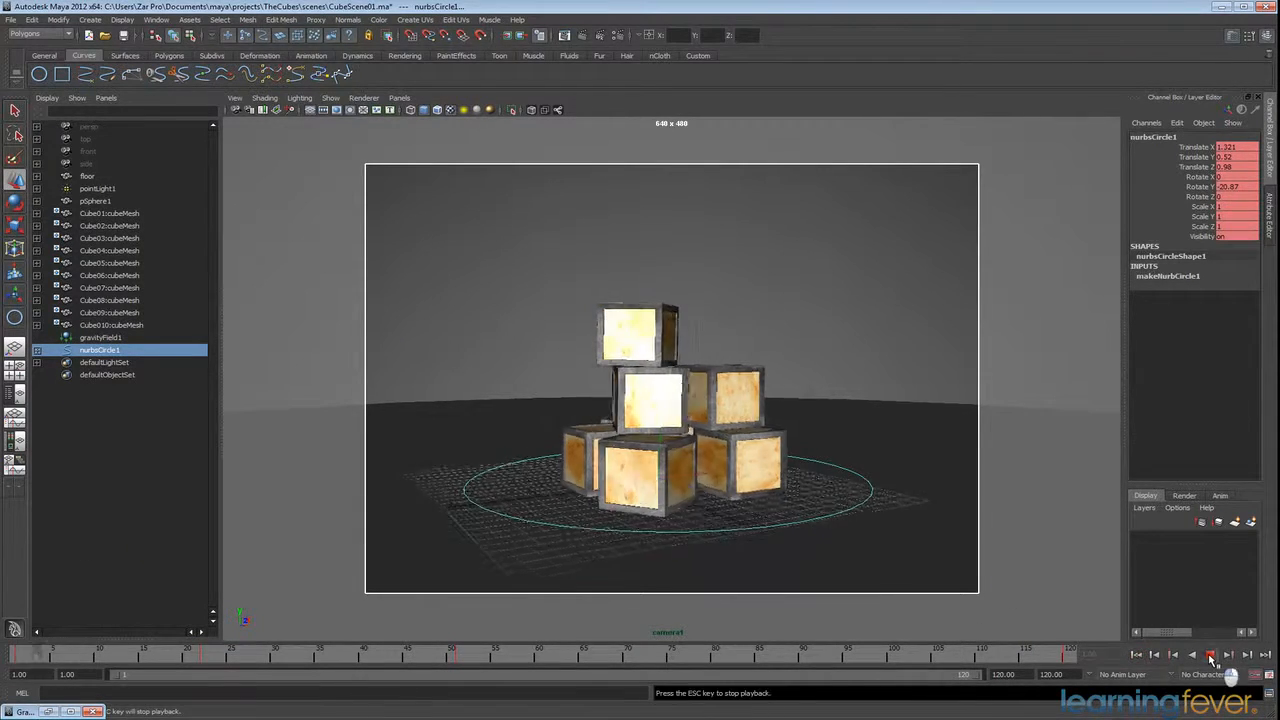